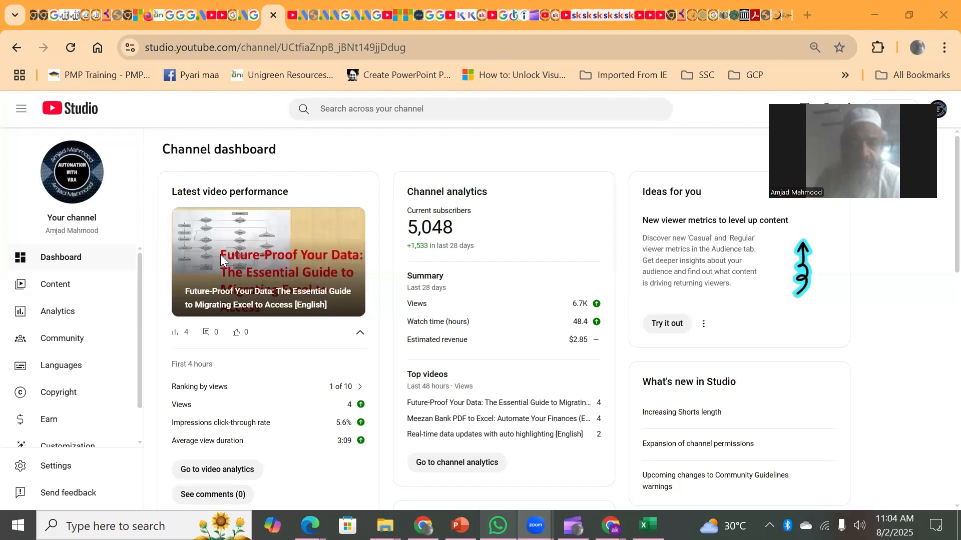
pyautogui.click(77, 112)
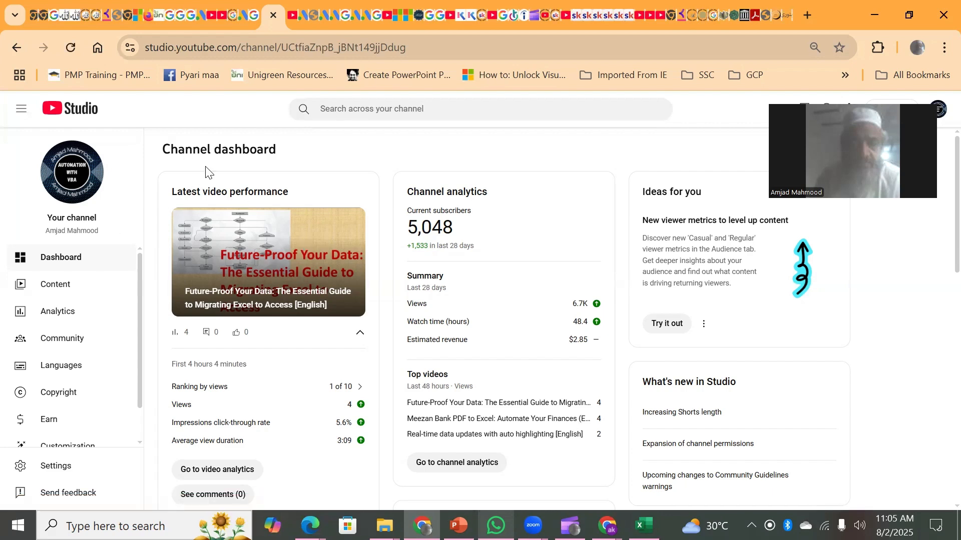
pyautogui.click(213, 15)
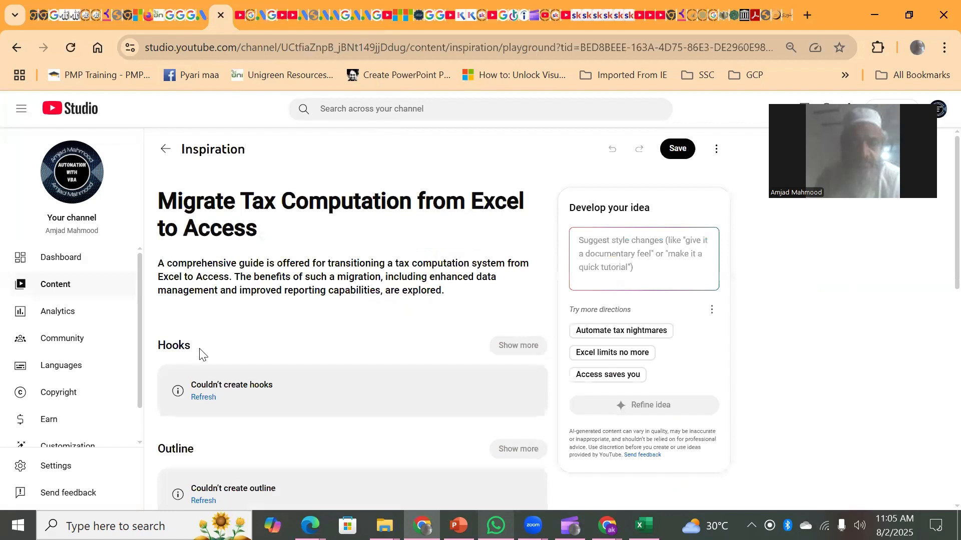
pyautogui.click(165, 151)
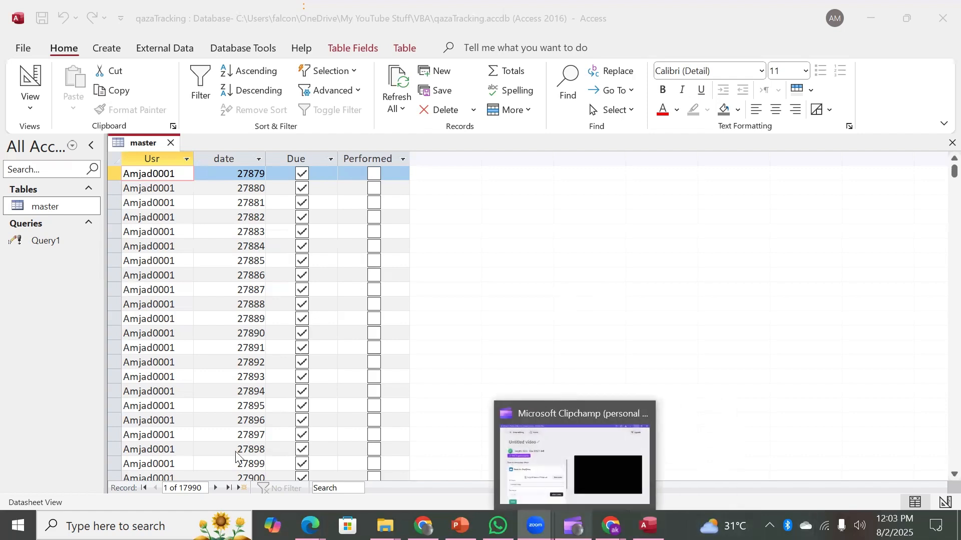
# Step: Switch to Excel and open the workbook "Lesson503 -- Excel for tracking missed salats"
pyautogui.press('super')
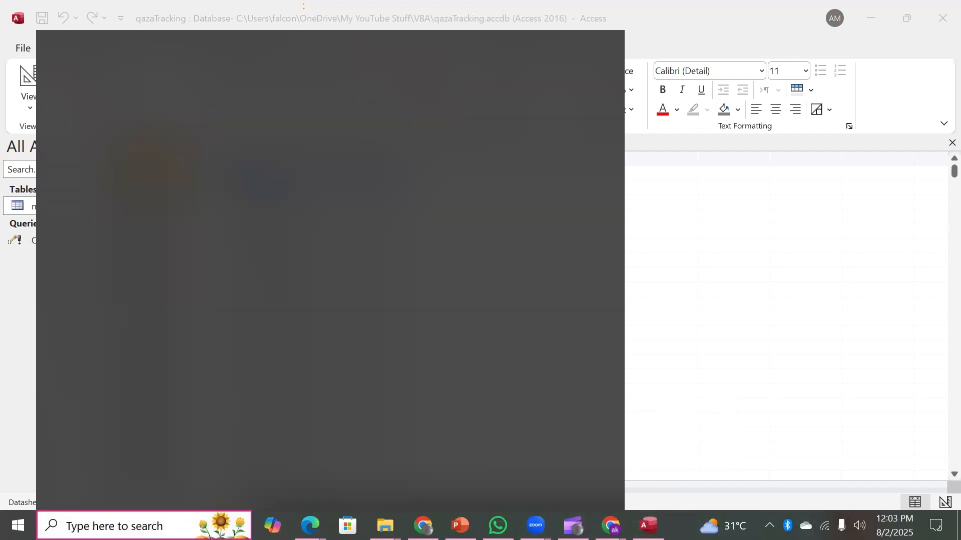
pyautogui.click(354, 145)
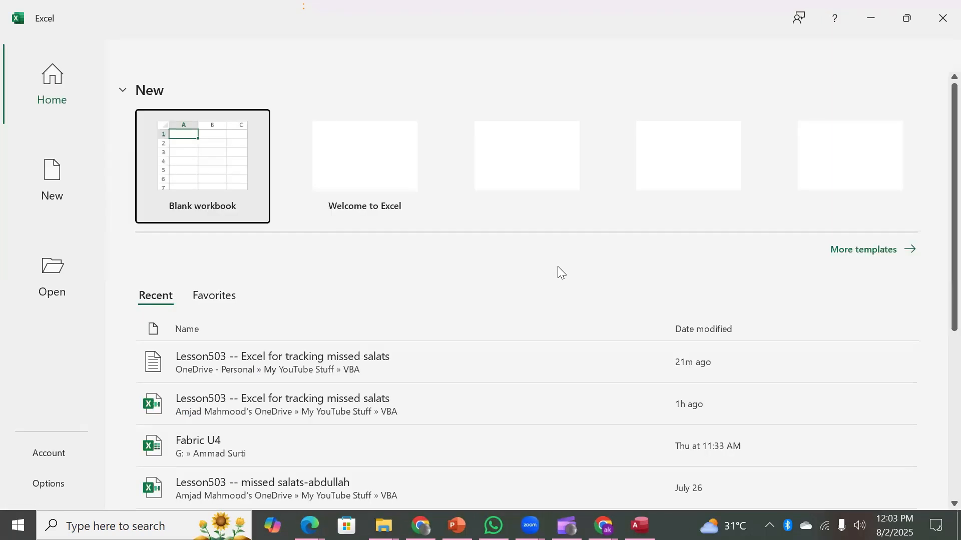
pyautogui.click(254, 368)
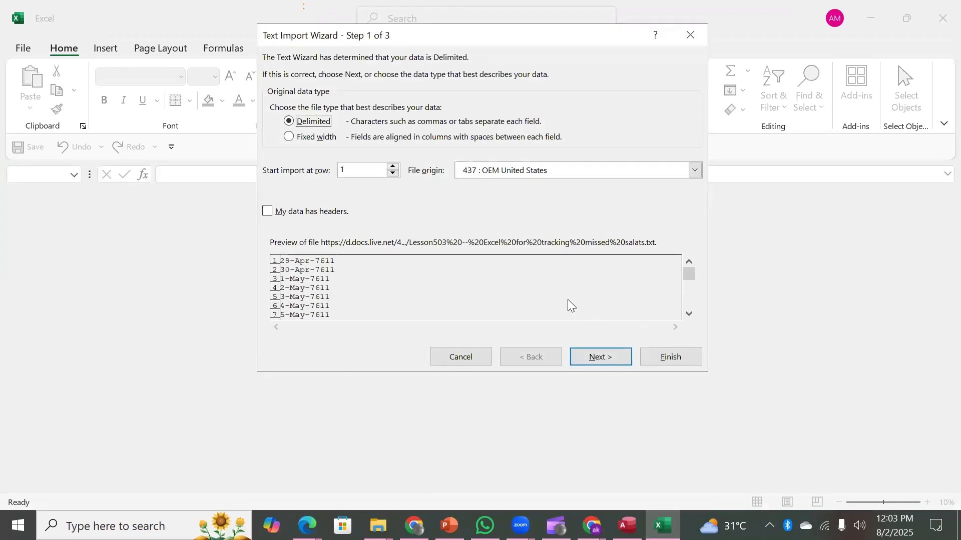
pyautogui.click(449, 356)
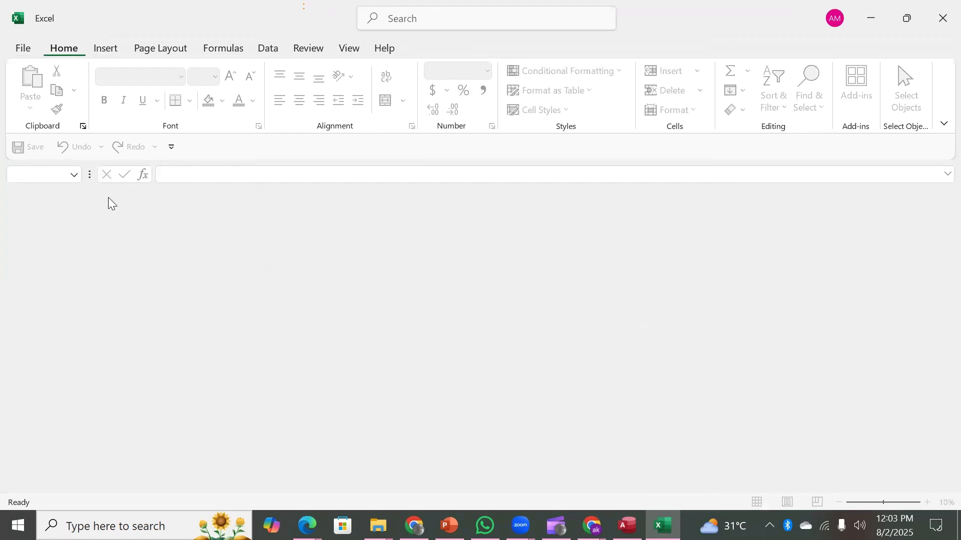
pyautogui.moveTo(449, 525)
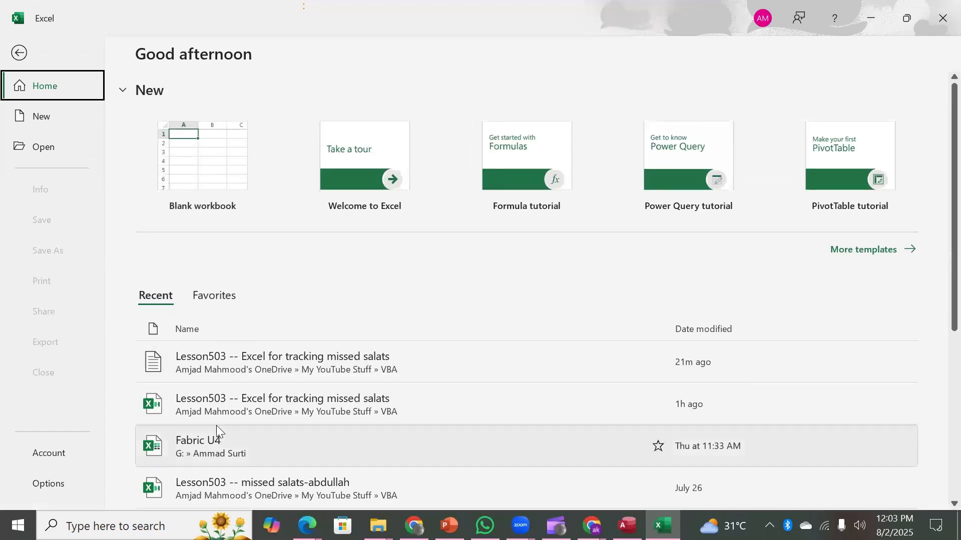
pyautogui.click(235, 406)
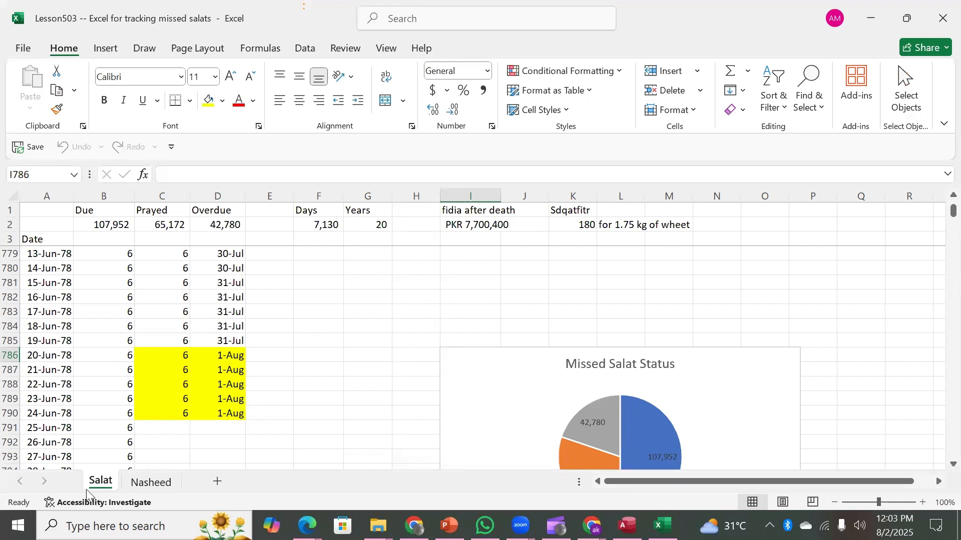
# Step: Examine the first and last entries of the date column on the Salat sheet
pyautogui.click(54, 415)
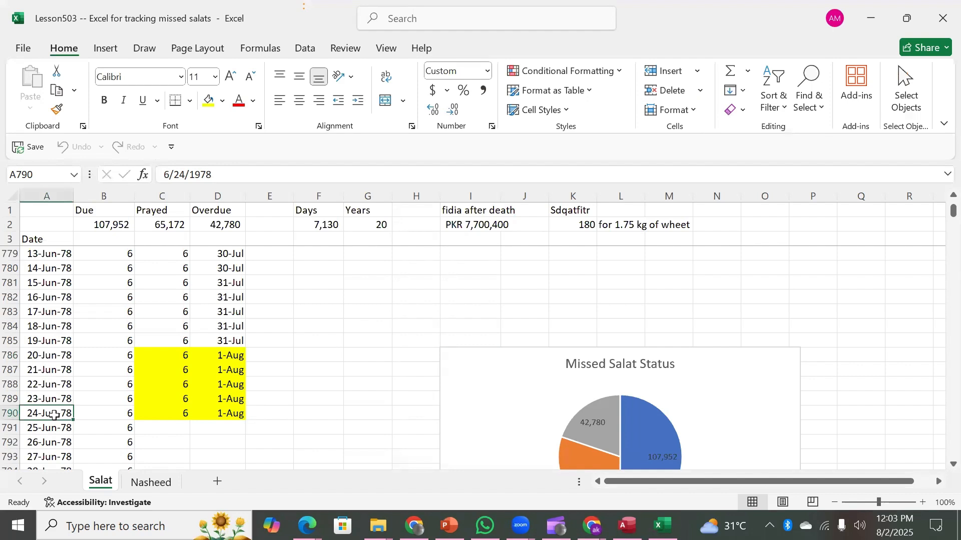
pyautogui.hotkey('ctrl', 'Down')
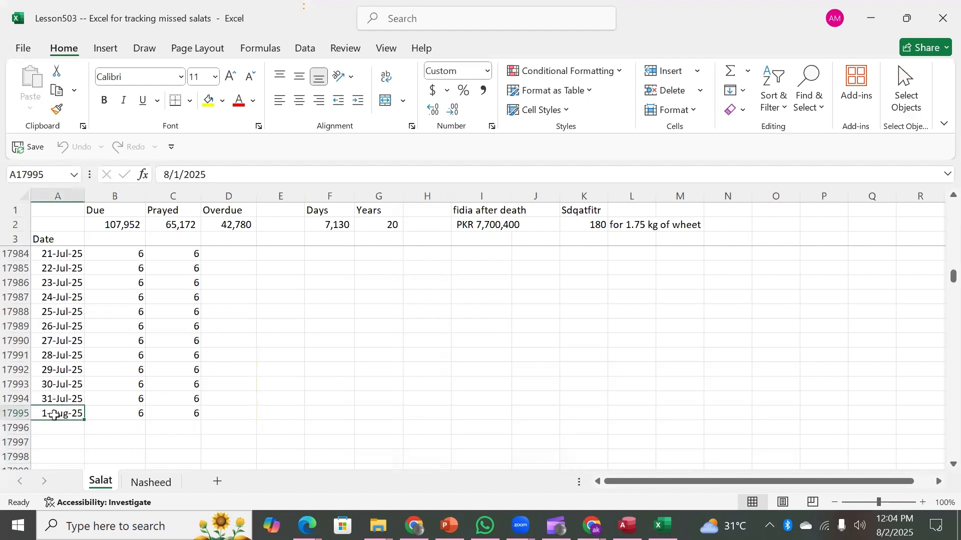
pyautogui.hotkey('ctrl', 'Up')
pyautogui.hotkey('ctrl', 'Up')
pyautogui.press('Down')
pyautogui.press('Down')
pyautogui.press('Down')
pyautogui.press('Down')
pyautogui.press('Up')
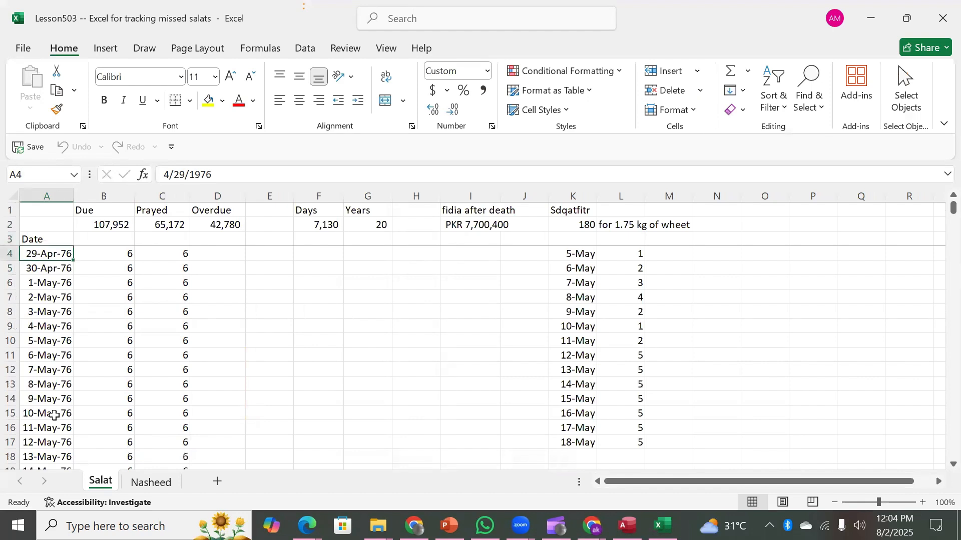
# Step: Copy the range A3:D17995 from the Salat sheet to a new worksheet, starting at cell A1
pyautogui.press('Up')
pyautogui.hotkey('shift', 'Right')
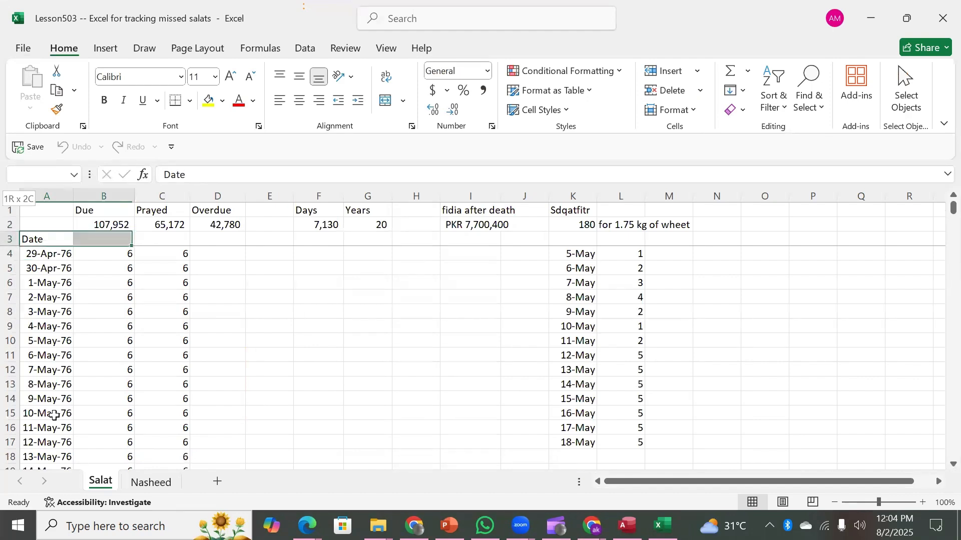
pyautogui.hotkey('shift', 'Right')
pyautogui.hotkey('shift', 'Right')
pyautogui.hotkey('shift', 'Down')
pyautogui.hotkey('shift', 'Down')
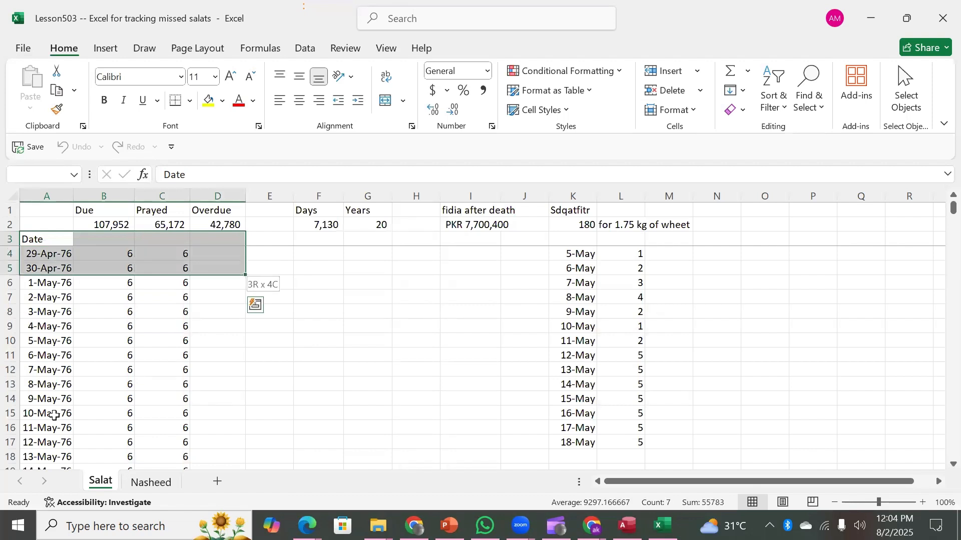
pyautogui.hotkey('ctrl', 'shift', 'Down')
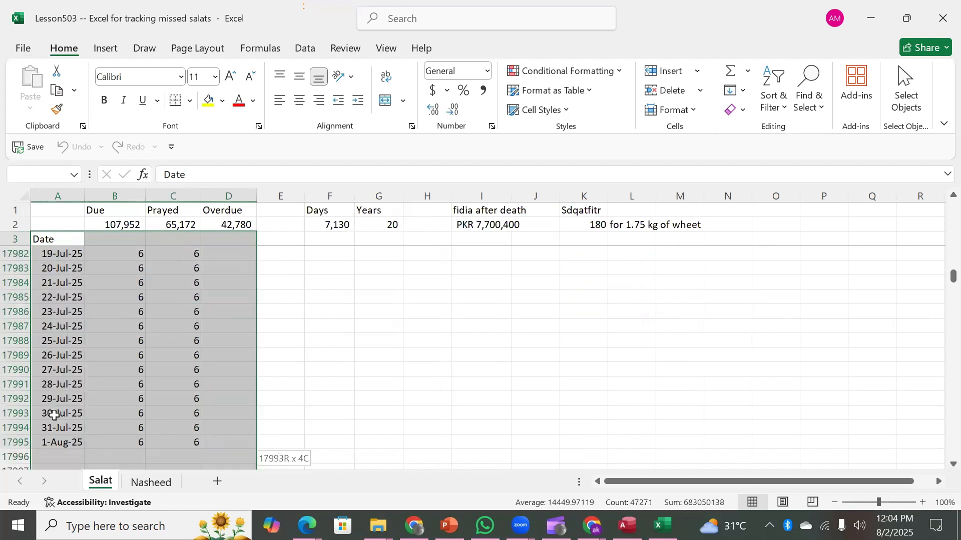
pyautogui.hotkey('shift', 'Up')
pyautogui.hotkey('shift', 'Up')
pyautogui.hotkey('shift', 'Up')
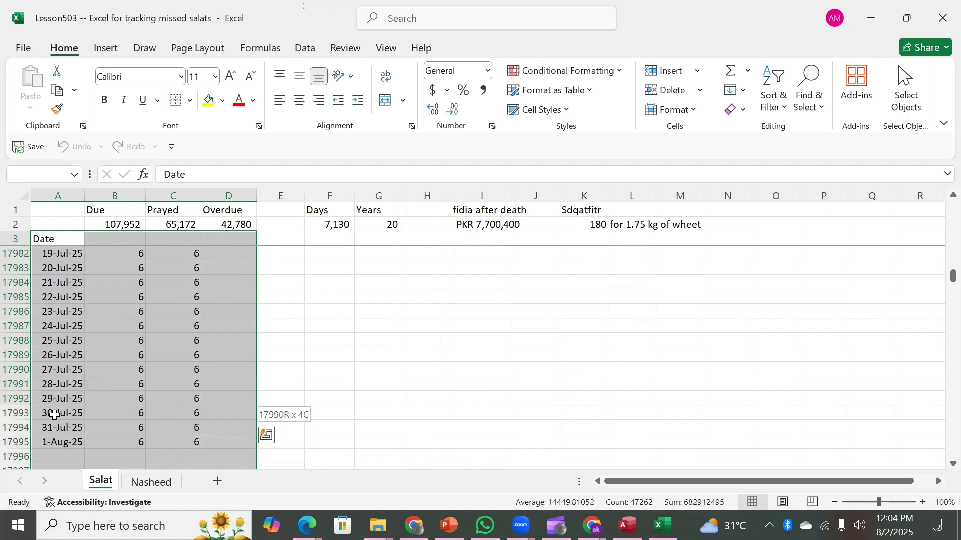
pyautogui.hotkey('shift', 'Down')
pyautogui.hotkey('shift', 'Down')
pyautogui.hotkey('shift', 'Down')
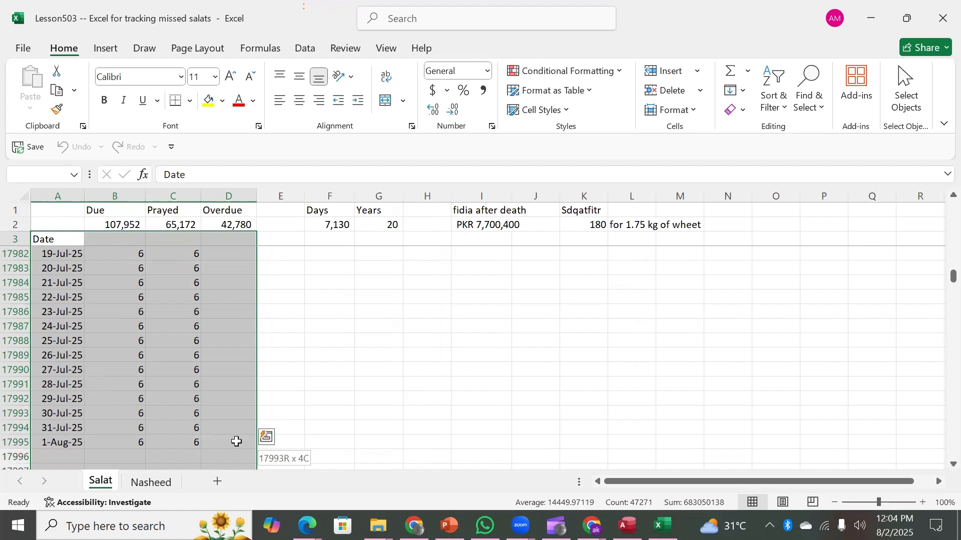
pyautogui.hotkey('shift', 'Right')
pyautogui.hotkey('shift', 'Left')
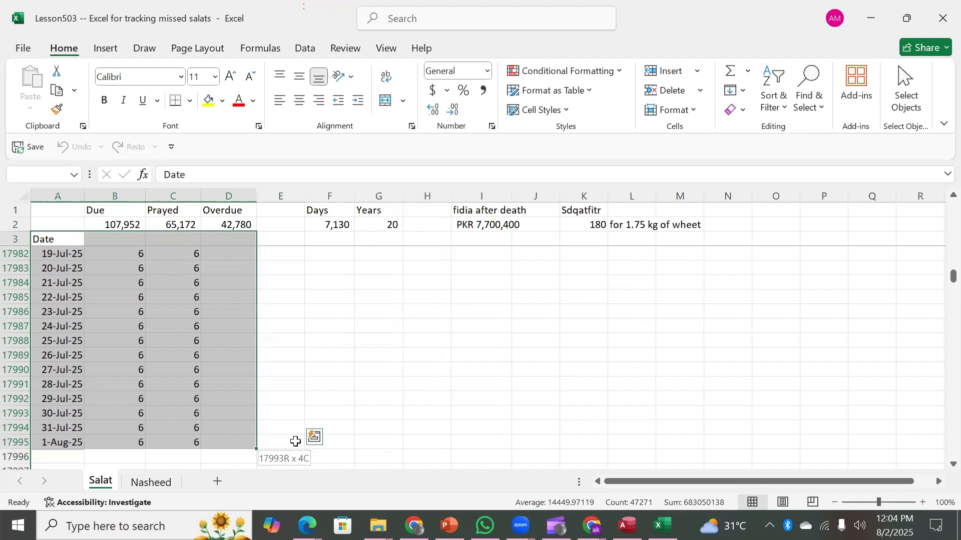
pyautogui.hotkey('ctrl', 'c')
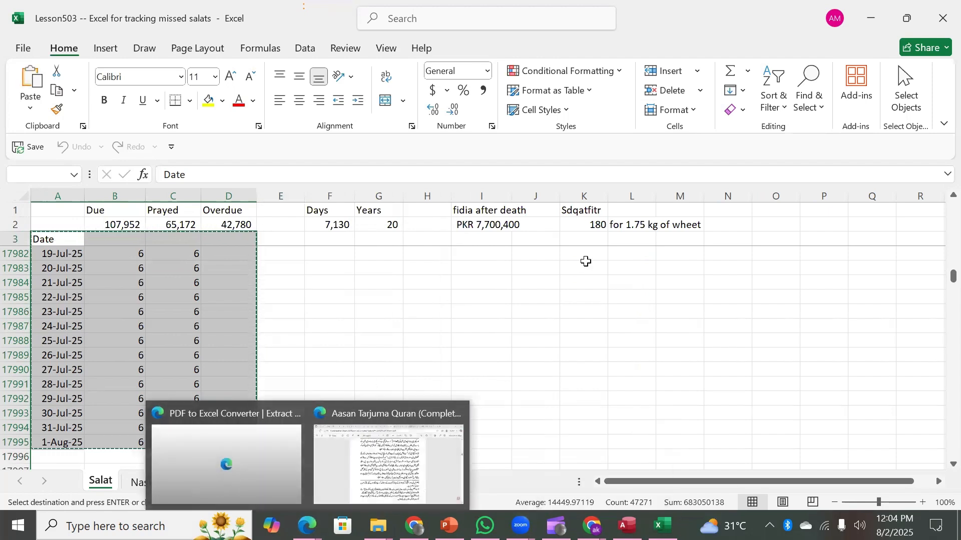
pyautogui.click(219, 481)
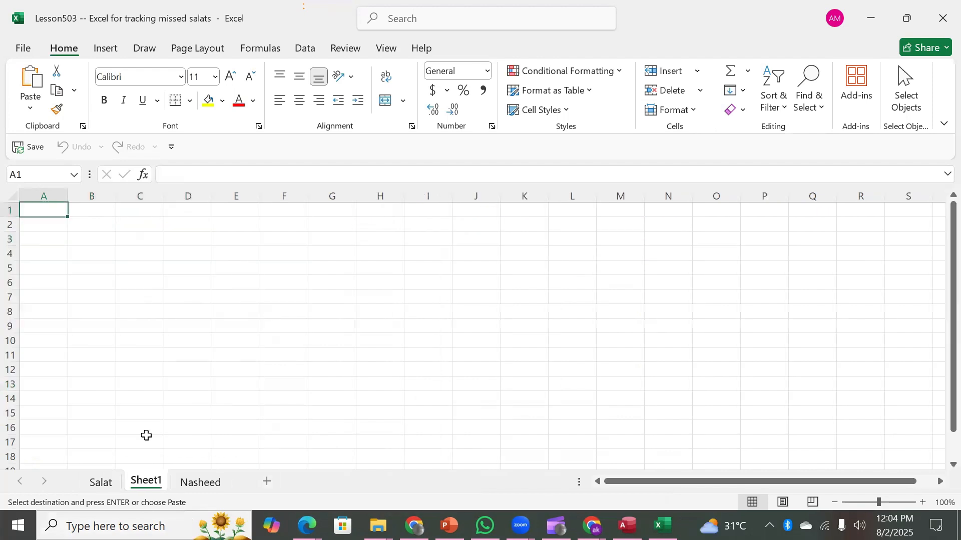
pyautogui.hotkey('ctrl', 'v')
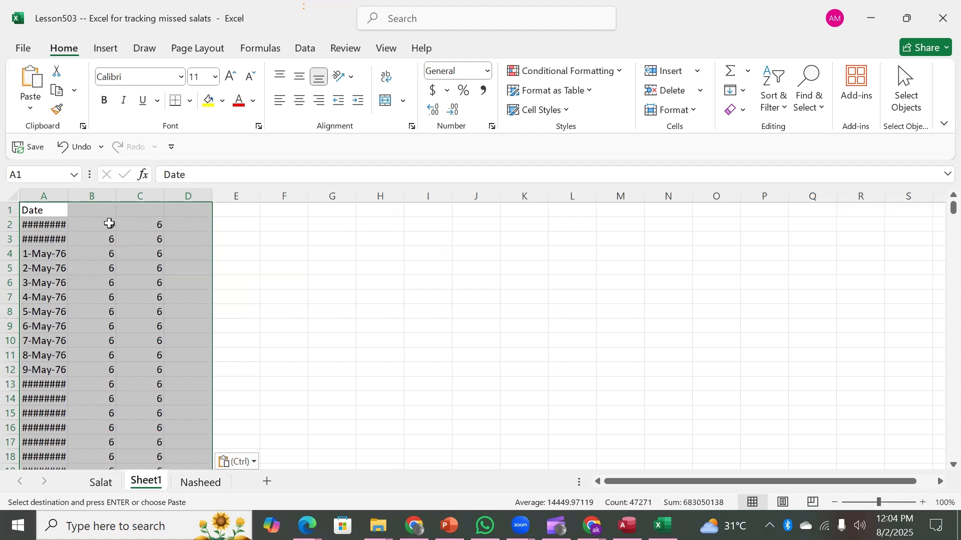
# Step: Replace all cells whose formula contents are exactly 6 with blanks, matching entire cell contents
pyautogui.hotkey('ctrl', 'f')
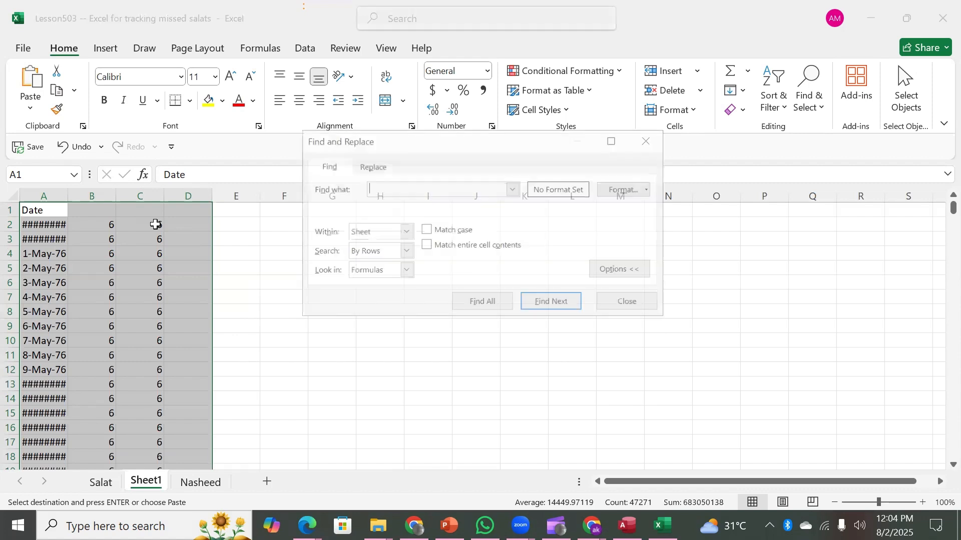
pyautogui.click(405, 271)
pyautogui.click(361, 296)
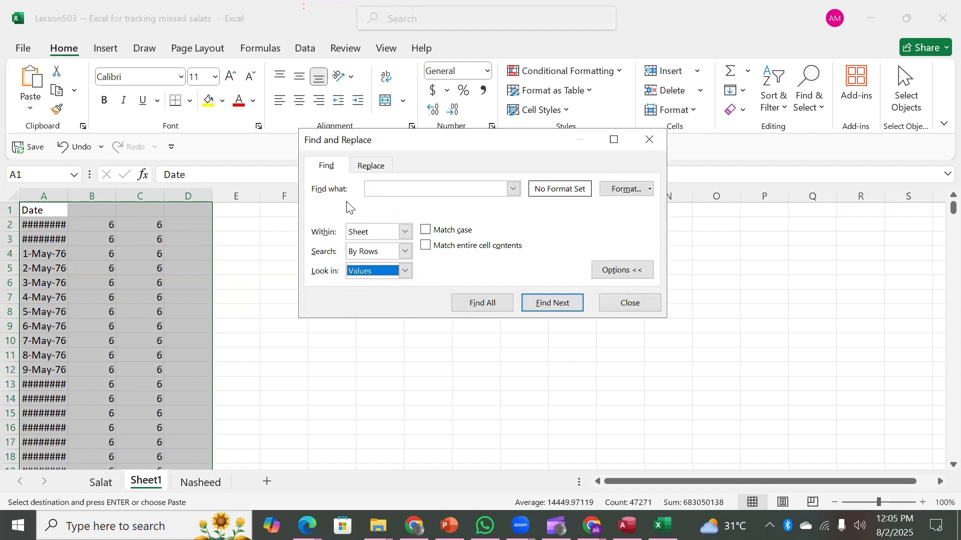
pyautogui.click(379, 188)
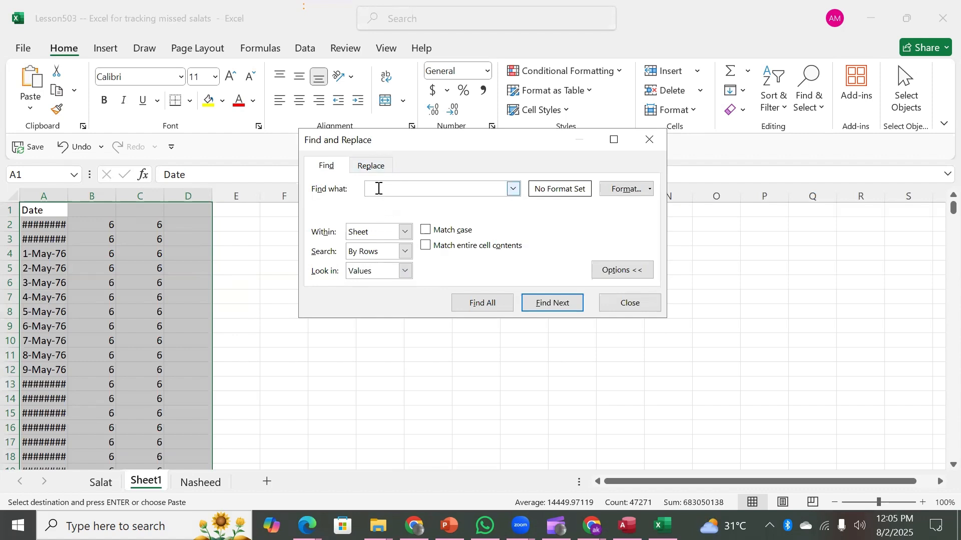
pyautogui.write('6')
pyautogui.click(367, 165)
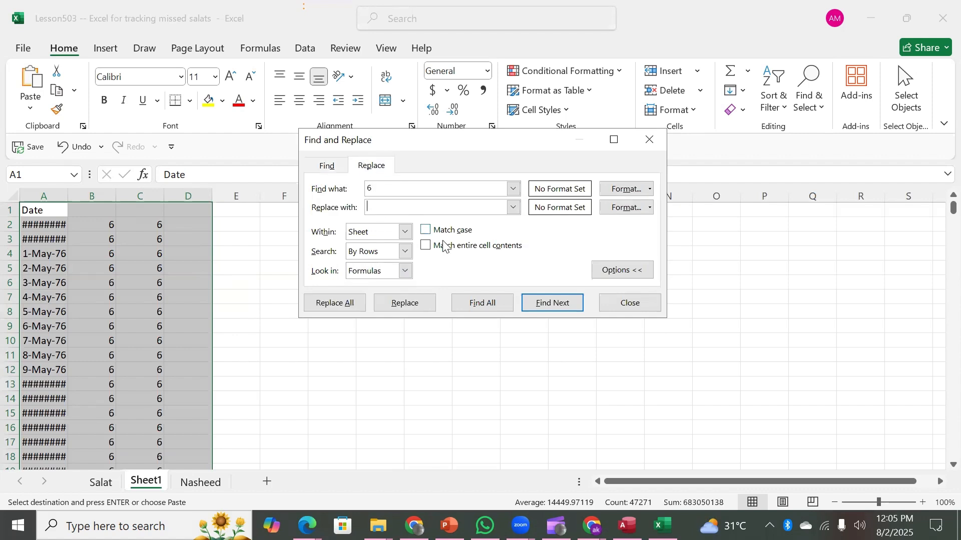
pyautogui.click(426, 246)
pyautogui.click(334, 302)
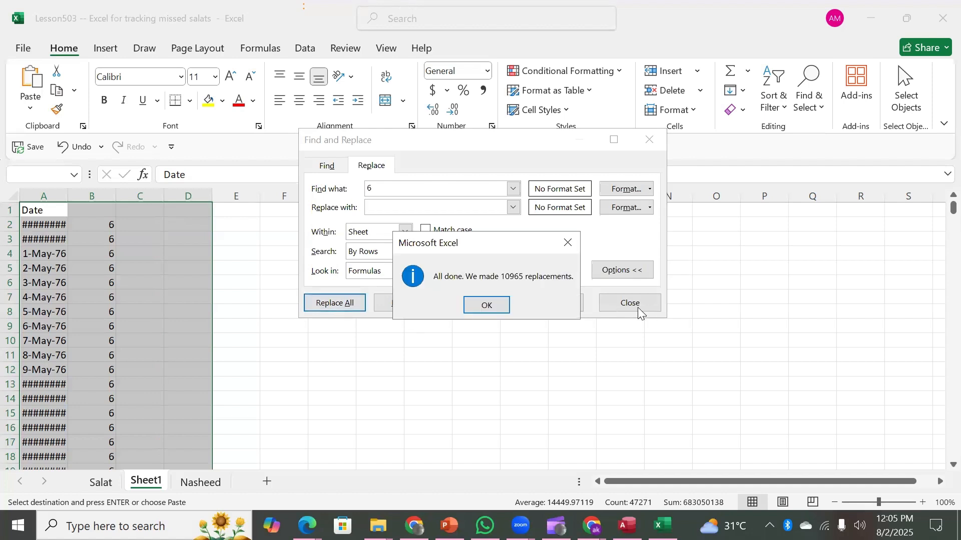
pyautogui.click(475, 303)
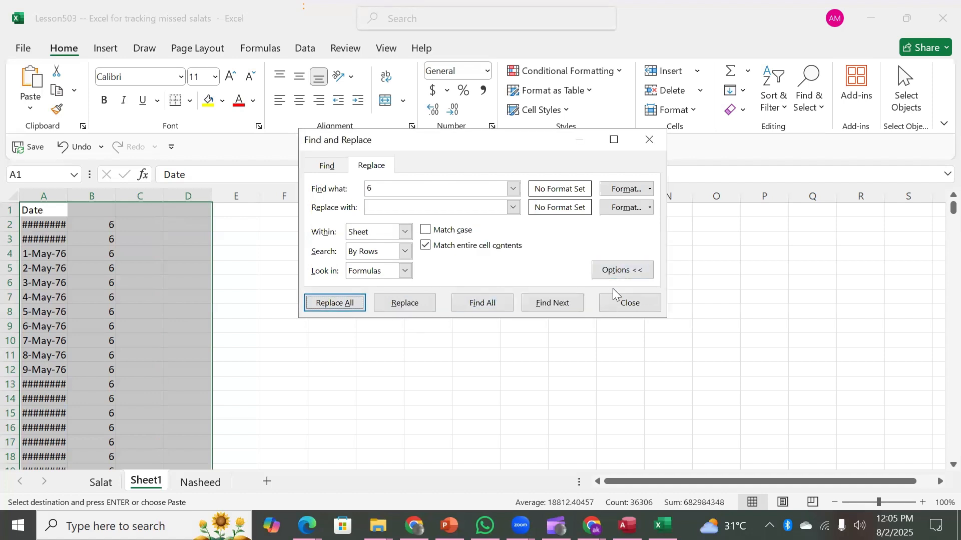
pyautogui.click(627, 304)
# Step: Fill the Due values in column B from B2 down to B17780 with 1
pyautogui.click(99, 227)
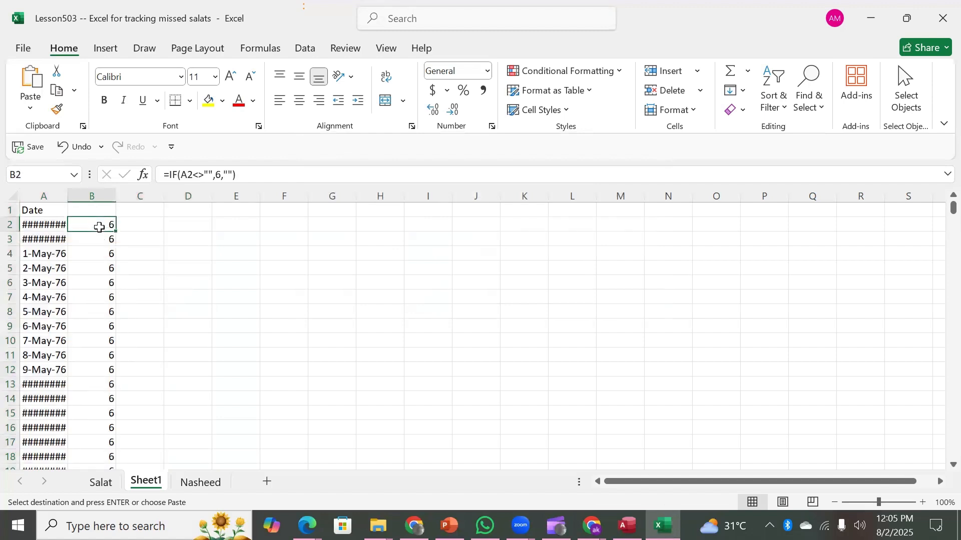
pyautogui.hotkey('ctrl', 'shift', 'Down')
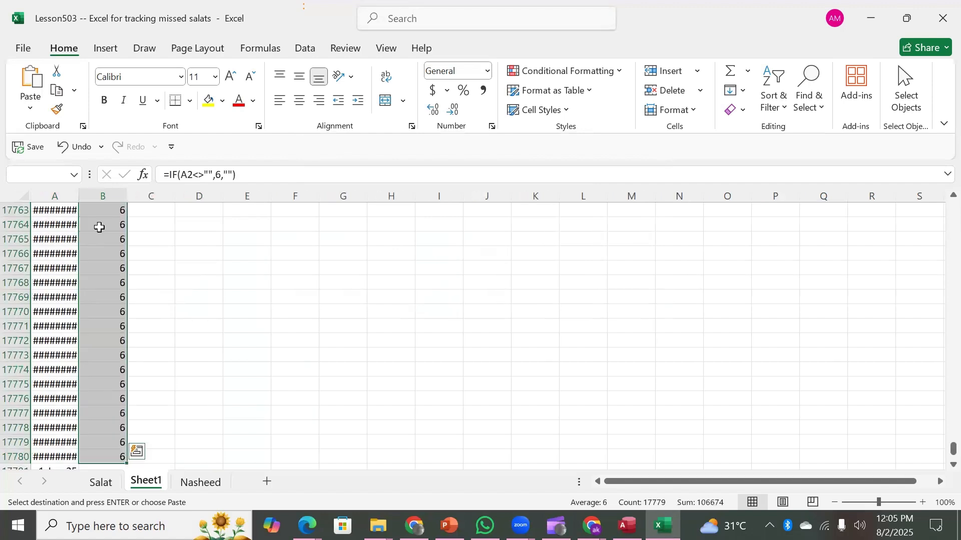
pyautogui.write('1')
pyautogui.hotkey('ctrl', 'Return')
pyautogui.press('Up')
pyautogui.press('Down')
pyautogui.press('Right')
pyautogui.press('Left')
pyautogui.press('Left')
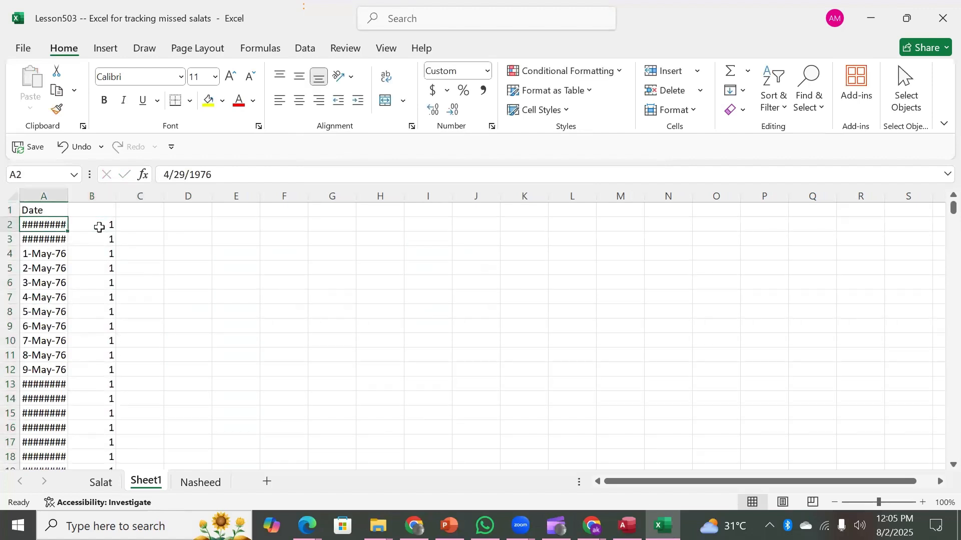
pyautogui.press('Right')
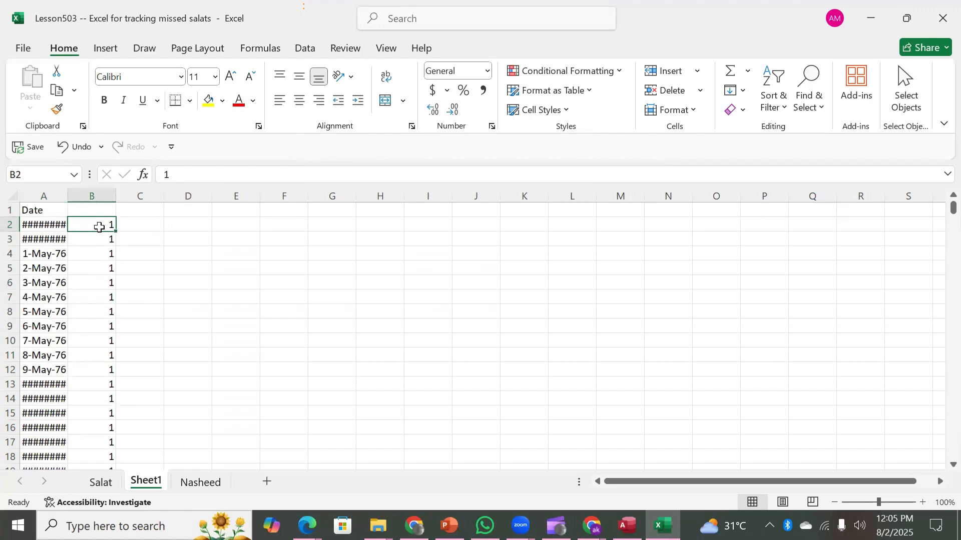
# Step: Examine the entries in column C from the first formula cell at C365 down past row 474
pyautogui.press('Left')
pyautogui.press('Right')
pyautogui.press('Right')
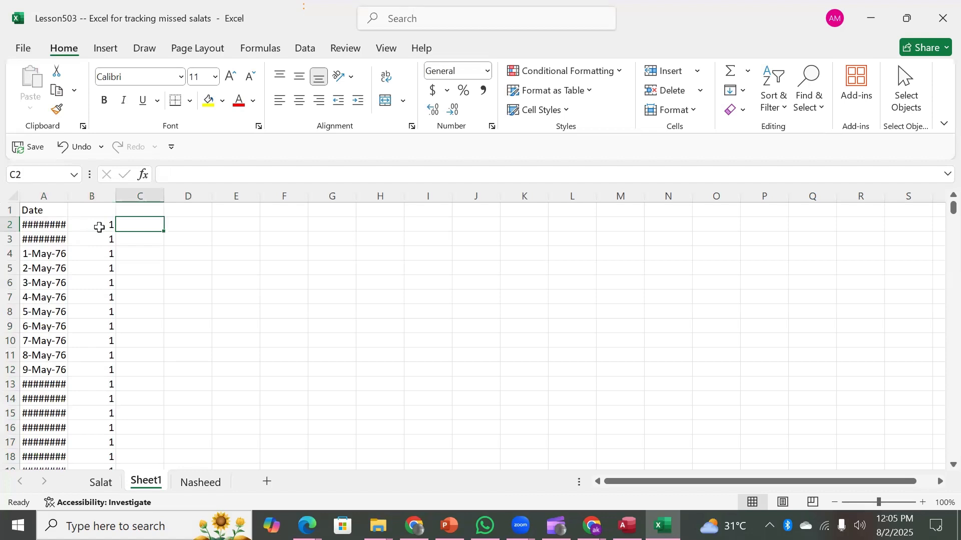
pyautogui.hotkey('ctrl', 'Down')
pyautogui.press('Down')
pyautogui.press('Down')
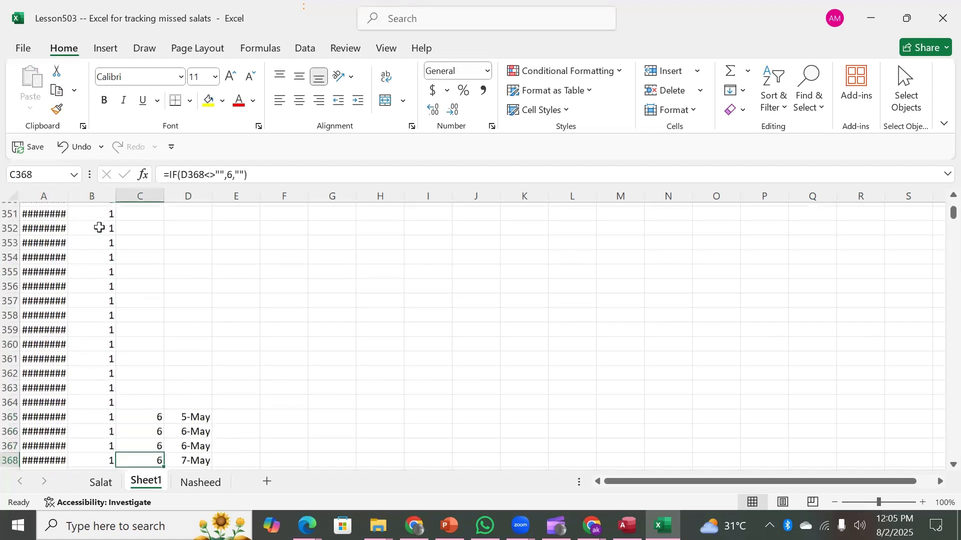
pyautogui.press('Up')
pyautogui.press('Up')
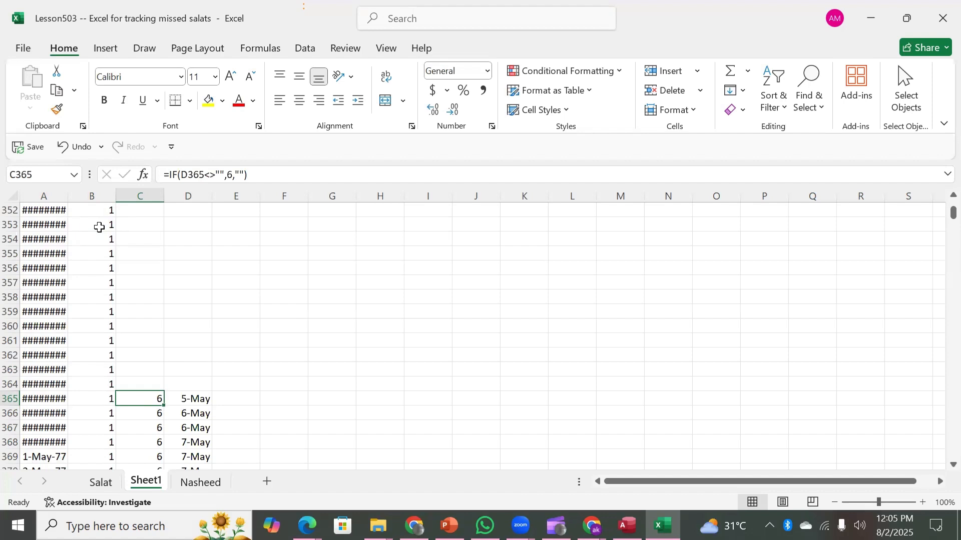
pyautogui.hotkey('ctrl', 'shift', 'Down')
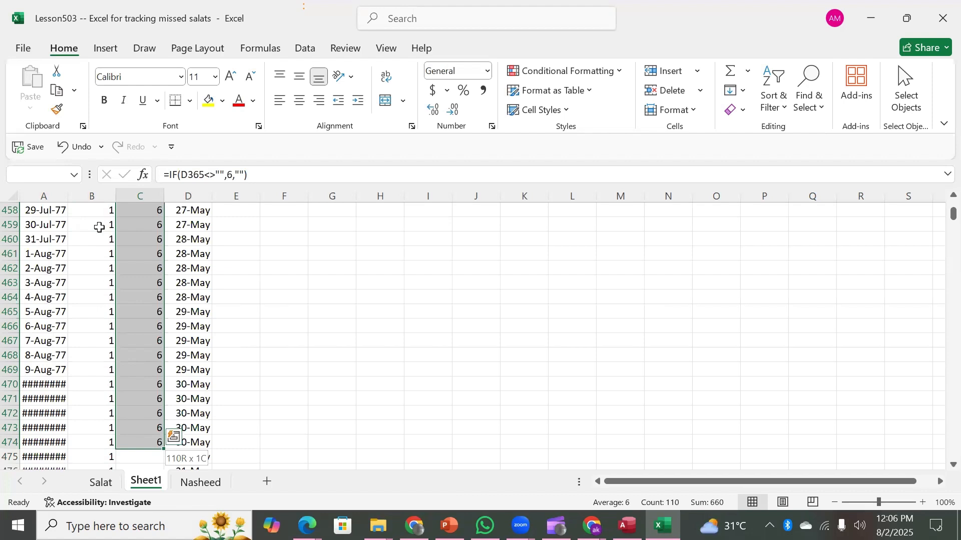
pyautogui.hotkey('shift', 'Down')
pyautogui.hotkey('shift', 'Down')
pyautogui.hotkey('shift', 'Down')
pyautogui.hotkey('shift', 'Down')
pyautogui.hotkey('shift', 'Down')
pyautogui.hotkey('shift', 'Down')
pyautogui.hotkey('shift', 'Down')
pyautogui.hotkey('shift', 'Down')
pyautogui.hotkey('shift', 'Down')
pyautogui.hotkey('shift', 'Down')
pyautogui.hotkey('shift', 'Down')
pyautogui.hotkey('shift', 'Down')
pyautogui.hotkey('shift', 'Down')
pyautogui.hotkey('shift', 'Down')
pyautogui.hotkey('shift', 'Down')
pyautogui.hotkey('shift', 'Down')
pyautogui.hotkey('shift', 'Down')
pyautogui.hotkey('shift', 'Down')
pyautogui.hotkey('shift', 'Down')
pyautogui.hotkey('shift', 'Down')
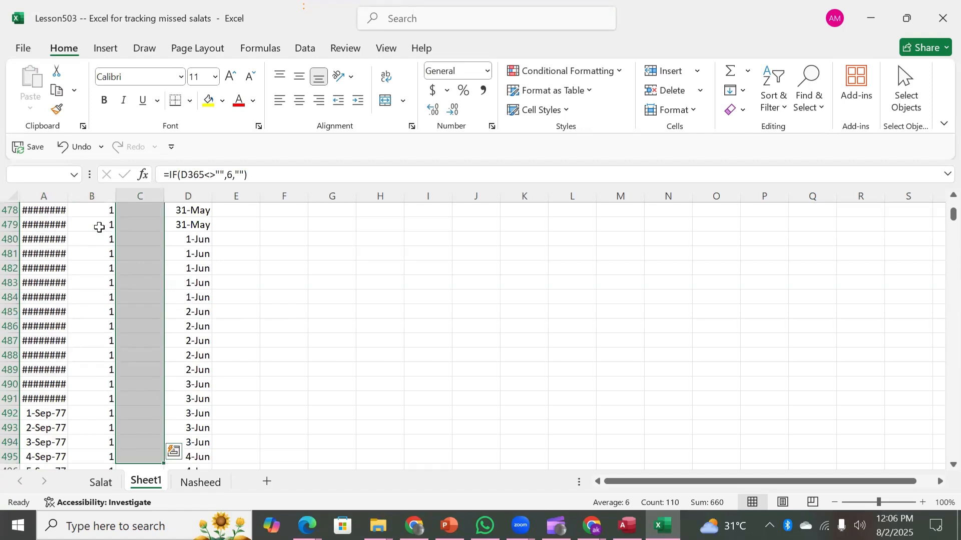
# Step: Examine the rows around C365, where the formula entries in column C begin
pyautogui.press('Up')
pyautogui.press('Up')
pyautogui.press('Up')
pyautogui.press('Up')
pyautogui.press('Up')
pyautogui.press('Up')
pyautogui.press('Up')
pyautogui.press('Up')
pyautogui.press('Up')
pyautogui.press('Up')
pyautogui.press('Up')
pyautogui.press('Up')
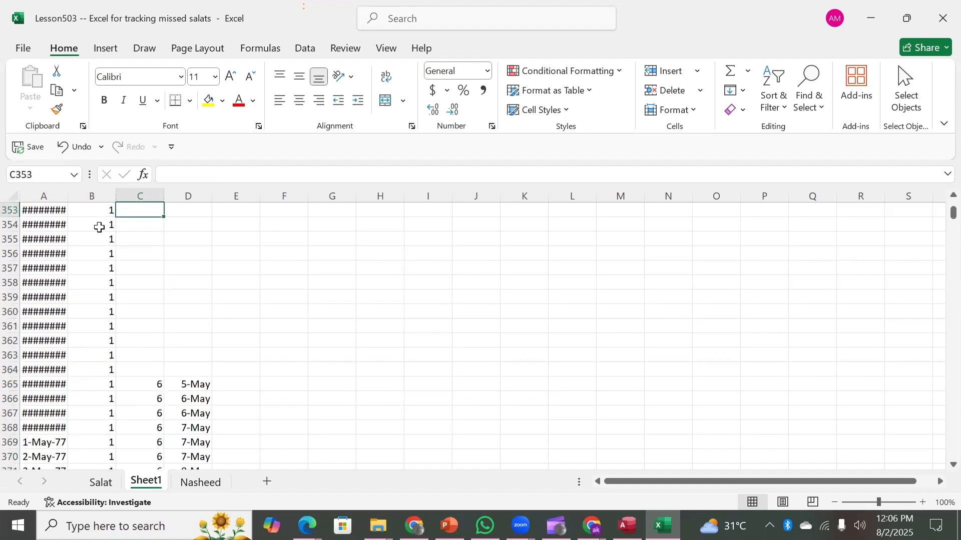
pyautogui.press('Up')
pyautogui.press('Up')
pyautogui.press('Up')
pyautogui.press('Up')
pyautogui.press('Up')
pyautogui.press('Up')
pyautogui.press('Up')
pyautogui.press('Up')
pyautogui.press('Up')
pyautogui.press('Up')
pyautogui.press('Up')
pyautogui.press('Up')
pyautogui.press('Up')
pyautogui.press('Up')
pyautogui.press('Up')
pyautogui.press('Up')
pyautogui.press('Up')
pyautogui.press('Up')
pyautogui.press('Up')
pyautogui.press('Up')
pyautogui.press('Down')
pyautogui.press('Down')
pyautogui.press('Down')
pyautogui.press('Down')
pyautogui.press('Down')
pyautogui.press('Down')
pyautogui.press('Down')
pyautogui.press('Down')
pyautogui.press('Down')
pyautogui.press('Down')
pyautogui.press('Down')
pyautogui.press('Down')
pyautogui.press('Down')
pyautogui.press('Down')
pyautogui.press('Down')
pyautogui.press('Down')
pyautogui.press('Down')
pyautogui.press('Down')
pyautogui.press('Down')
pyautogui.press('Down')
pyautogui.press('Down')
pyautogui.press('Down')
pyautogui.press('Down')
pyautogui.press('Down')
pyautogui.press('Down')
pyautogui.press('Down')
pyautogui.press('Down')
pyautogui.press('Down')
pyautogui.press('Down')
pyautogui.press('Down')
pyautogui.press('Down')
pyautogui.press('Down')
pyautogui.press('Down')
pyautogui.press('Down')
pyautogui.press('Down')
pyautogui.press('Down')
pyautogui.press('Down')
pyautogui.press('Up')
pyautogui.press('Up')
pyautogui.press('Up')
pyautogui.press('Up')
pyautogui.press('Up')
pyautogui.press('Up')
pyautogui.press('Up')
pyautogui.press('Up')
pyautogui.press('Up')
pyautogui.press('Up')
pyautogui.press('Up')
pyautogui.press('Up')
pyautogui.press('Up')
pyautogui.press('Up')
pyautogui.press('Up')
pyautogui.press('Up')
pyautogui.press('Up')
pyautogui.press('Up')
pyautogui.press('Up')
pyautogui.press('Up')
pyautogui.press('Down')
pyautogui.press('Down')
pyautogui.press('Down')
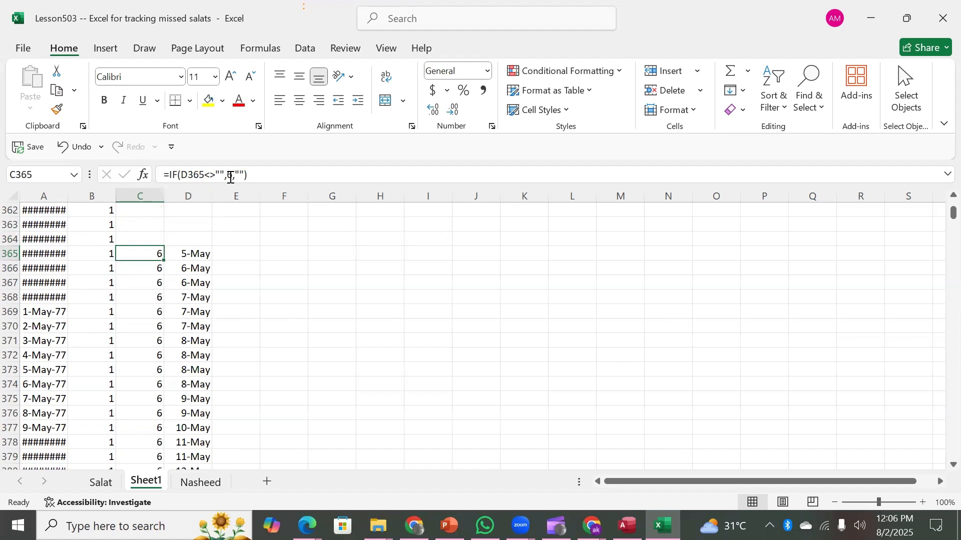
# Step: Change the formula in C365 to =IF(D365<>"",1,"") and fill it down the adjoining cells through C474
pyautogui.click(232, 178)
pyautogui.press('BackSpace')
pyautogui.write('1')
pyautogui.press('Return')
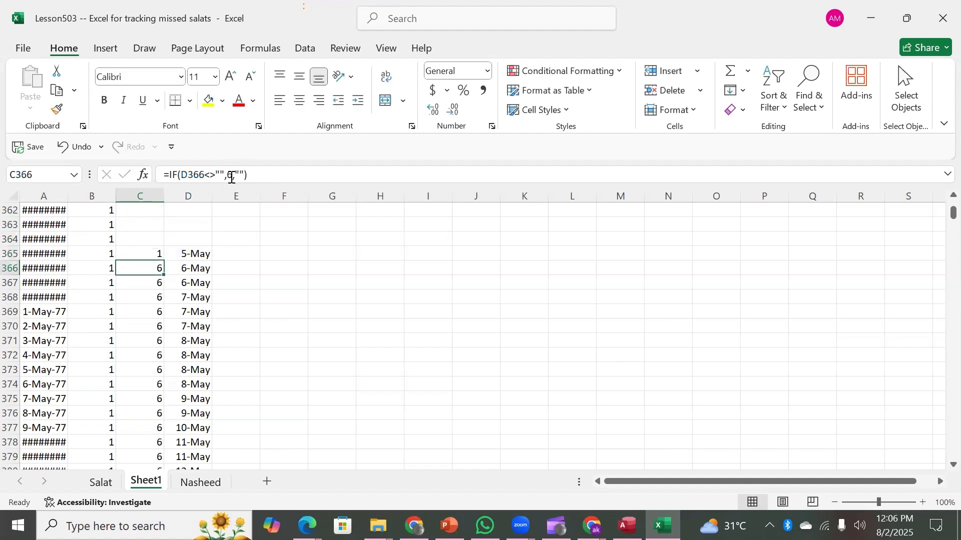
pyautogui.press('Up')
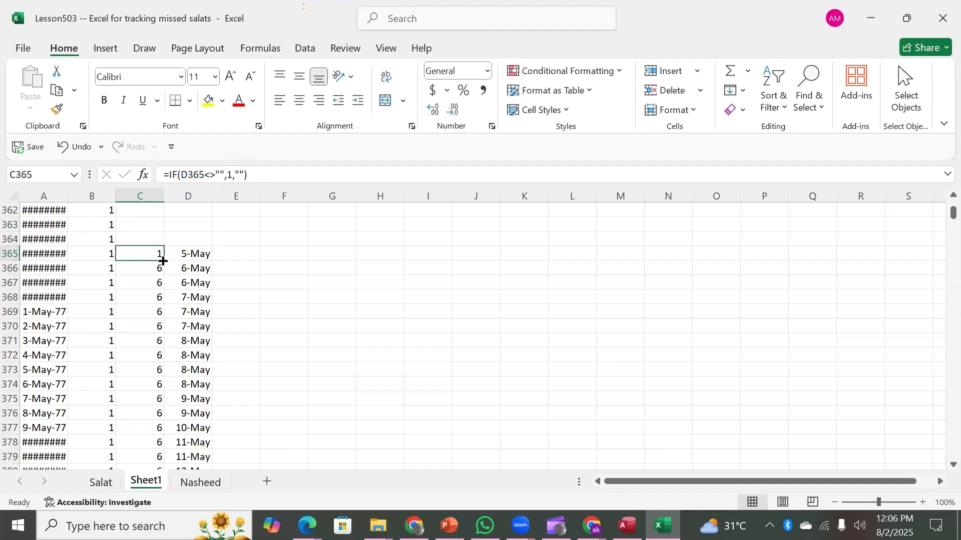
pyautogui.doubleClick(162, 260)
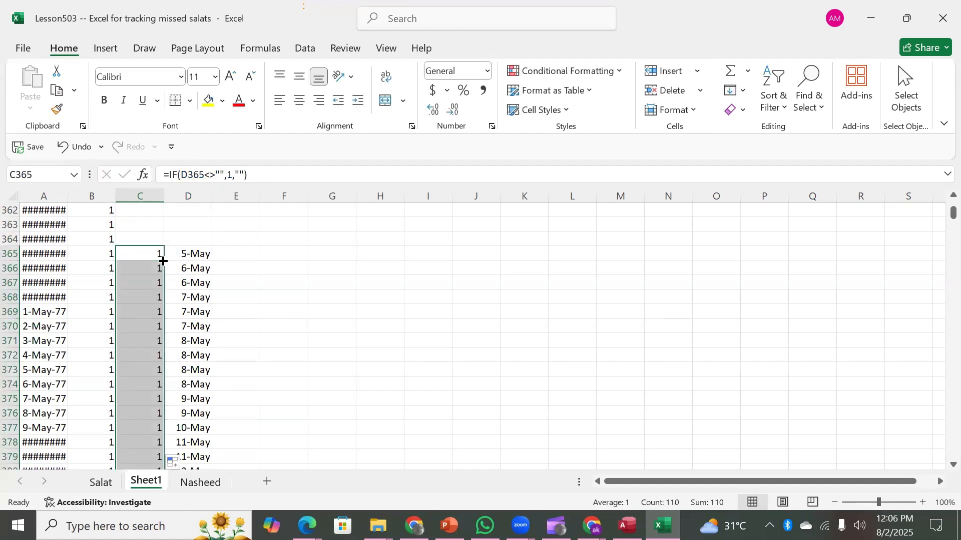
# Step: Enter the C365 formula, which returns 1 for a filled column D cell, into the whole range C365:C17993
pyautogui.hotkey('ctrl', 'shift', 'Down')
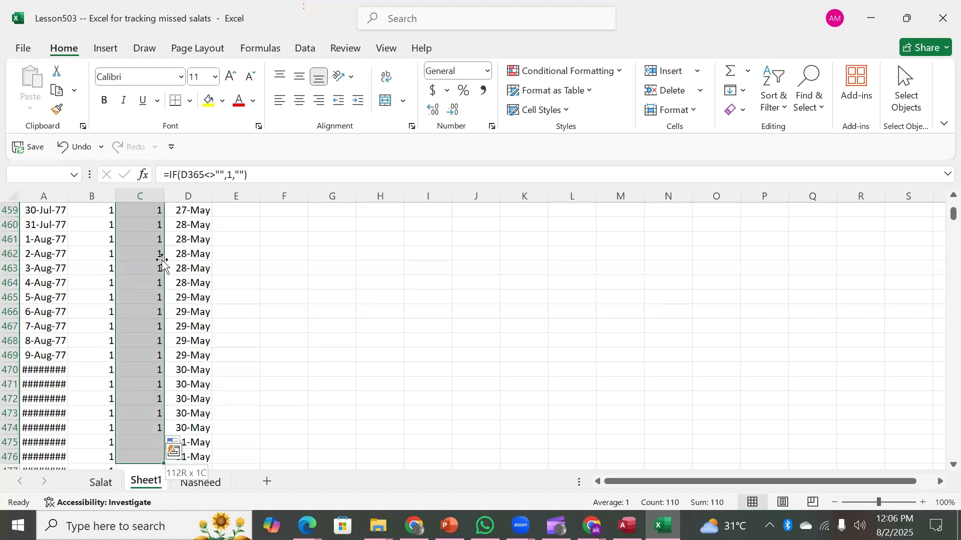
pyautogui.hotkey('shift', 'Up')
pyautogui.hotkey('shift', 'Up')
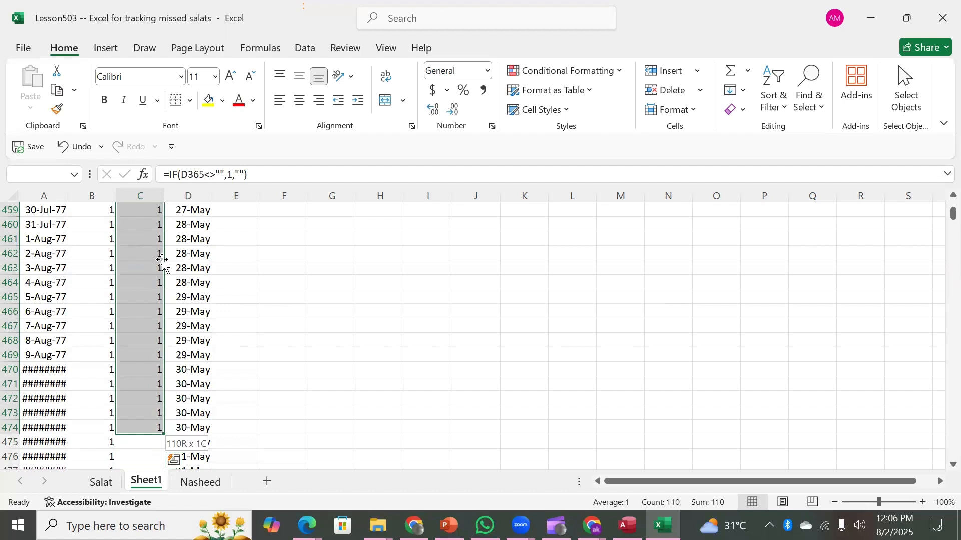
pyautogui.hotkey('shift', 'Down')
pyautogui.hotkey('shift', 'Down')
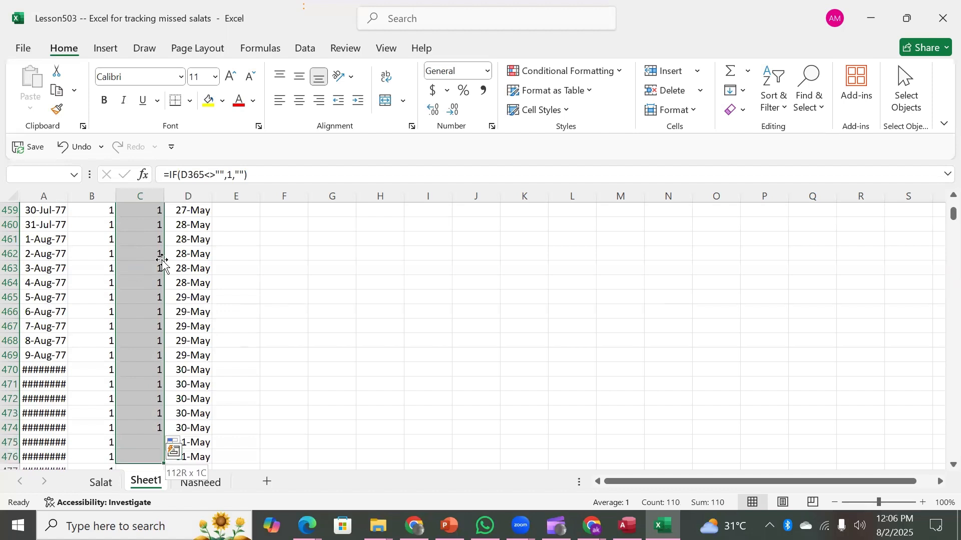
pyautogui.hotkey('ctrl', 'shift', 'Down')
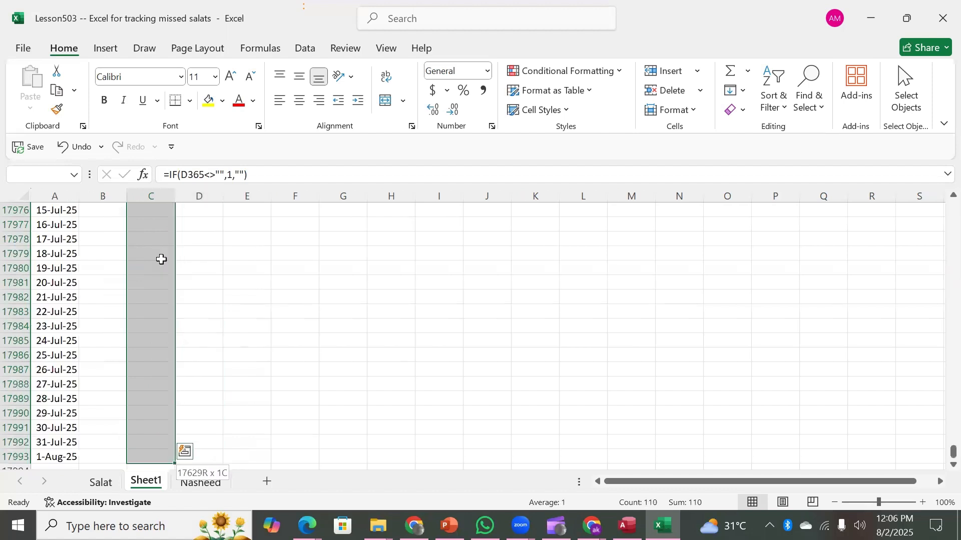
pyautogui.hotkey('ctrl', 'BackSpace')
pyautogui.press('F2')
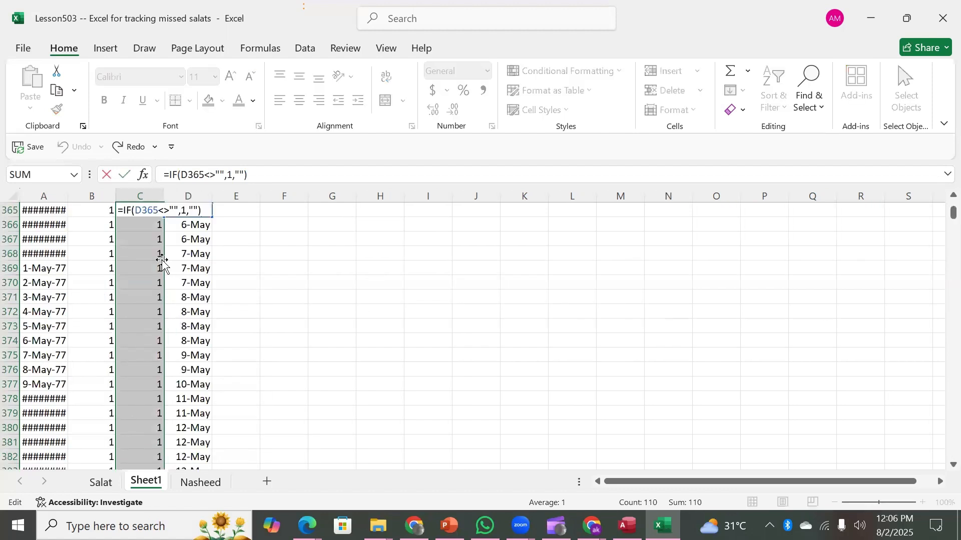
pyautogui.hotkey('ctrl', 'Return')
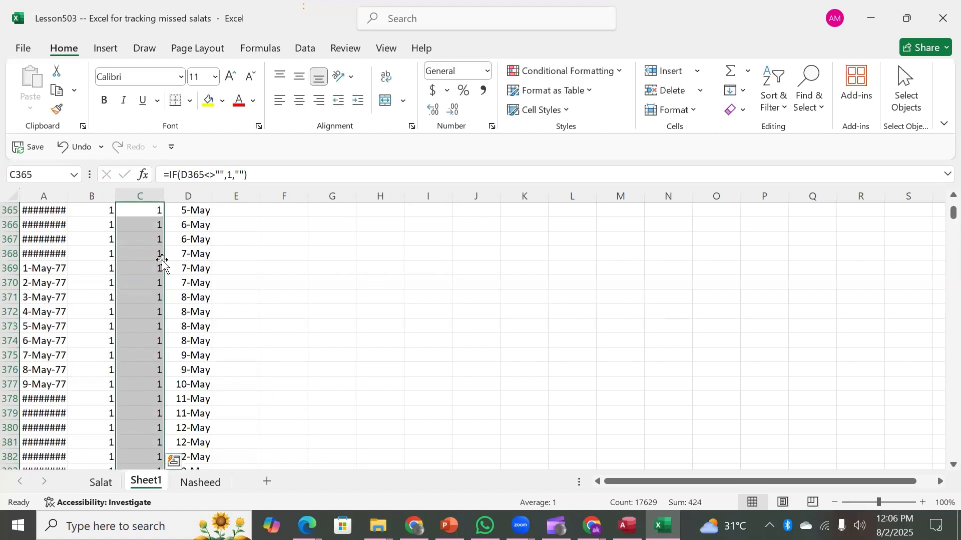
# Step: Check the formulas in column C around row 365 and at the last data row, C17993
pyautogui.press('Up')
pyautogui.press('Down')
pyautogui.press('Down')
pyautogui.press('Up')
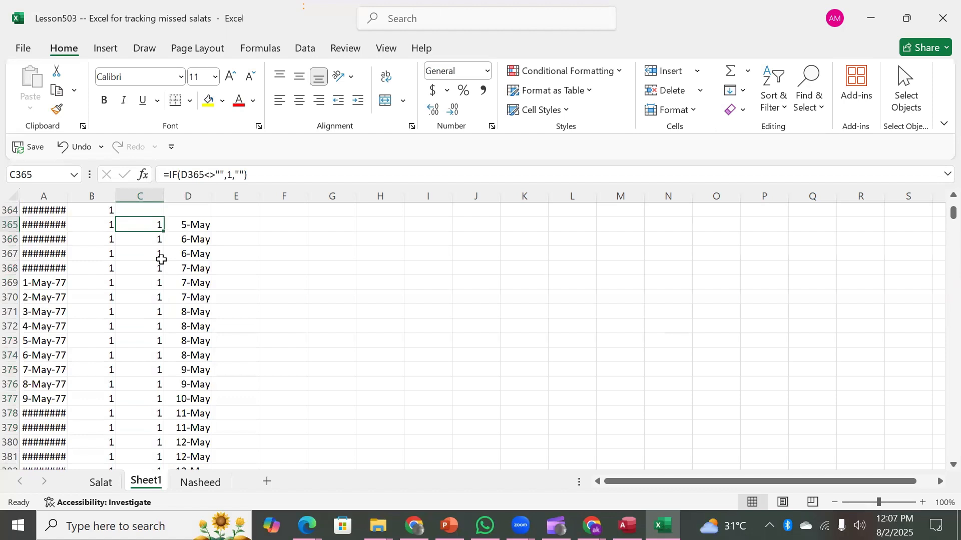
pyautogui.press('Up')
pyautogui.press('Up')
pyautogui.press('Up')
pyautogui.press('Up')
pyautogui.press('Down')
pyautogui.press('Down')
pyautogui.press('Down')
pyautogui.press('Down')
pyautogui.press('Down')
pyautogui.press('Down')
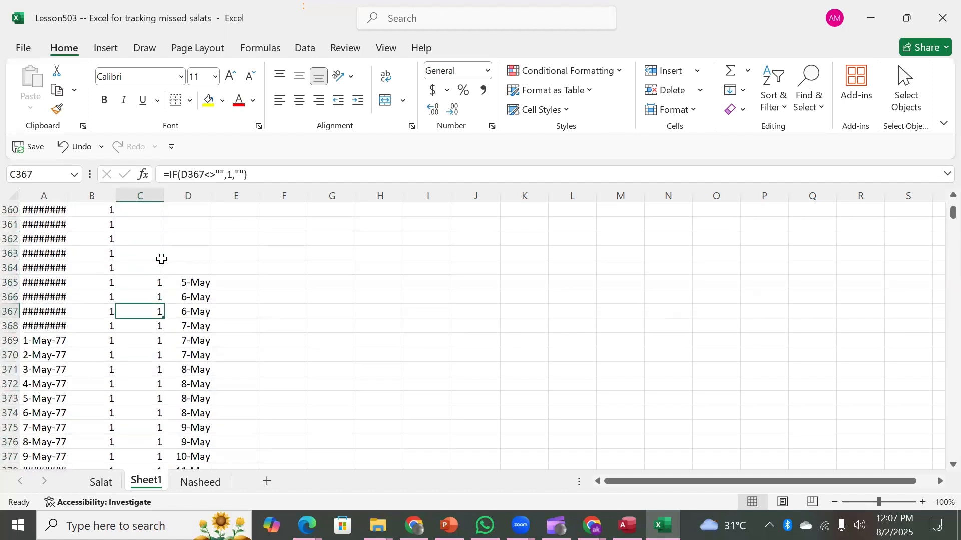
pyautogui.hotkey('ctrl', 'Down')
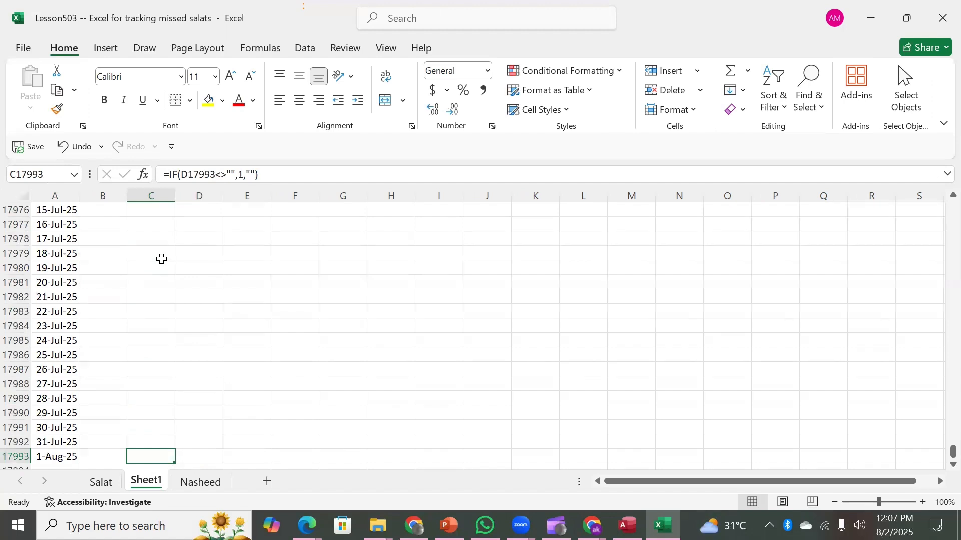
pyautogui.click(150, 196)
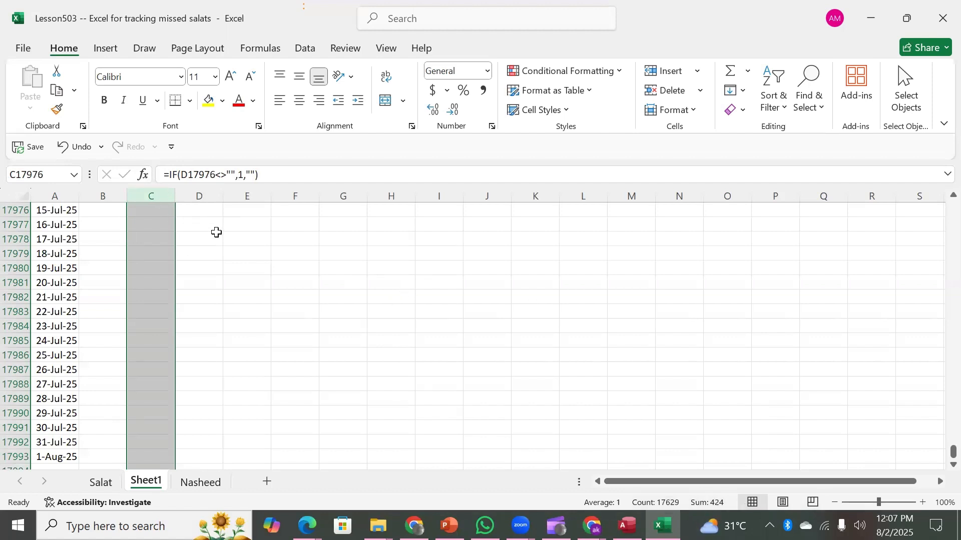
pyautogui.click(87, 214)
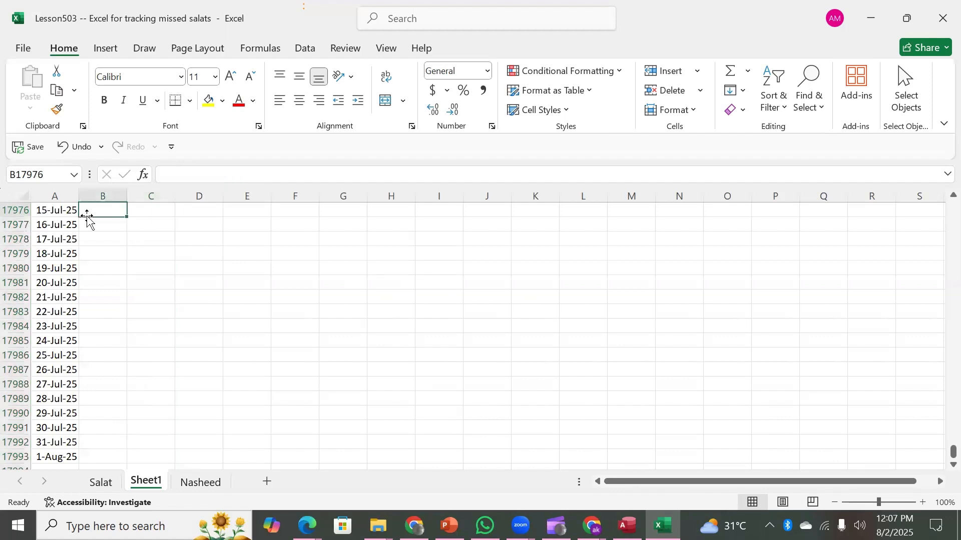
# Step: Examine the dates in column A of Sheet1 from the last rows upward, and the first data rows under the header
pyautogui.press('Left')
pyautogui.press('Up')
pyautogui.press('Up')
pyautogui.press('Up')
pyautogui.press('Up')
pyautogui.press('Up')
pyautogui.press('Up')
pyautogui.press('Up')
pyautogui.press('Up')
pyautogui.press('Up')
pyautogui.press('Up')
pyautogui.press('Up')
pyautogui.press('Up')
pyautogui.press('Up')
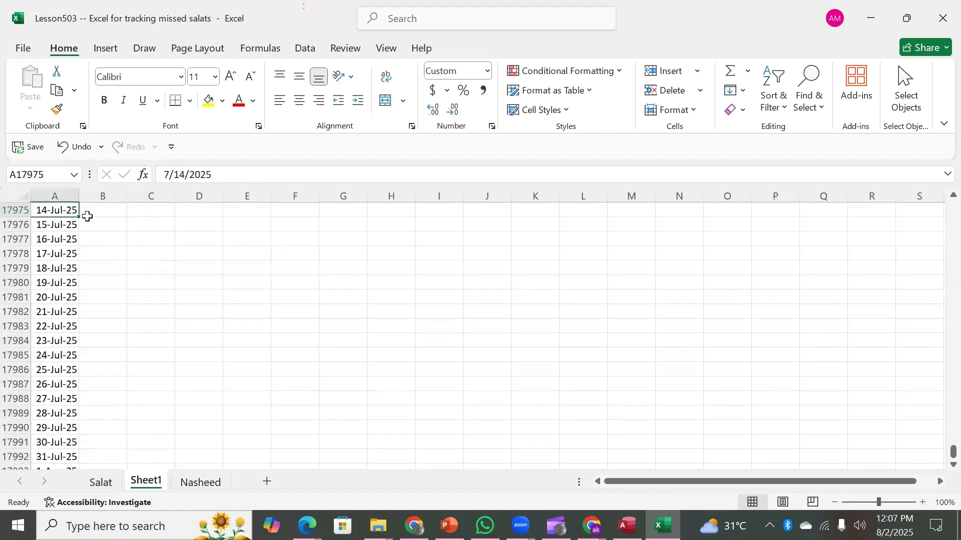
pyautogui.press('Up')
pyautogui.press('Up')
pyautogui.press('Up')
pyautogui.press('Up')
pyautogui.press('Up')
pyautogui.press('Up')
pyautogui.press('Up')
pyautogui.press('Up')
pyautogui.press('Up')
pyautogui.press('Up')
pyautogui.press('Up')
pyautogui.press('Up')
pyautogui.press('Up')
pyautogui.press('Up')
pyautogui.press('Up')
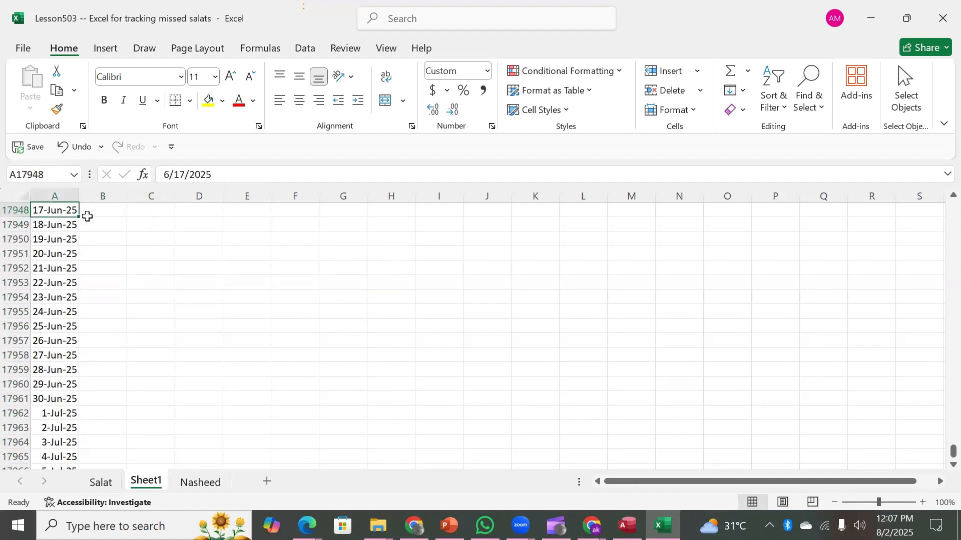
pyautogui.hotkey('ctrl', 'Home')
pyautogui.press('Down')
pyautogui.press('Down')
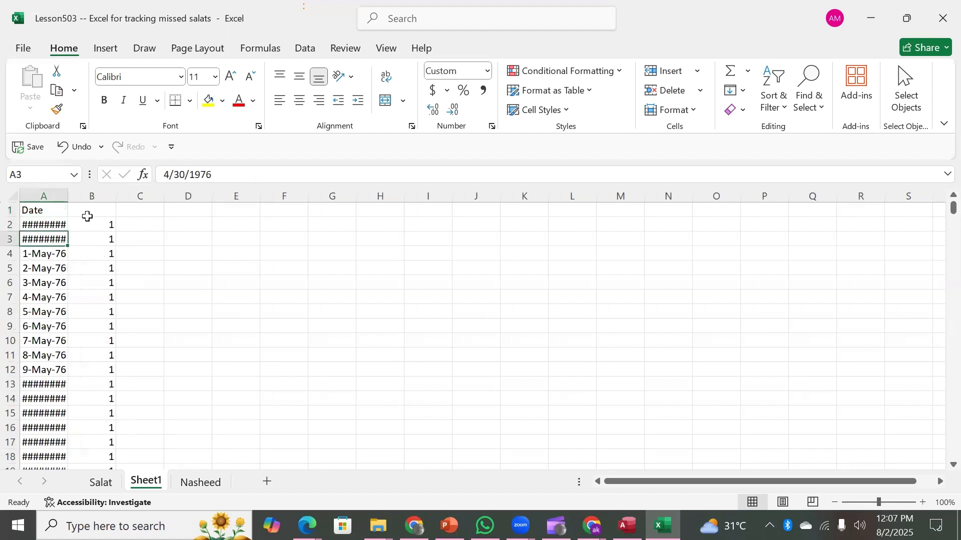
# Step: Enter 1 in every cell of the range B2:B17993 on Sheet1
pyautogui.press('Right')
pyautogui.press('Right')
pyautogui.press('Up')
pyautogui.press('Left')
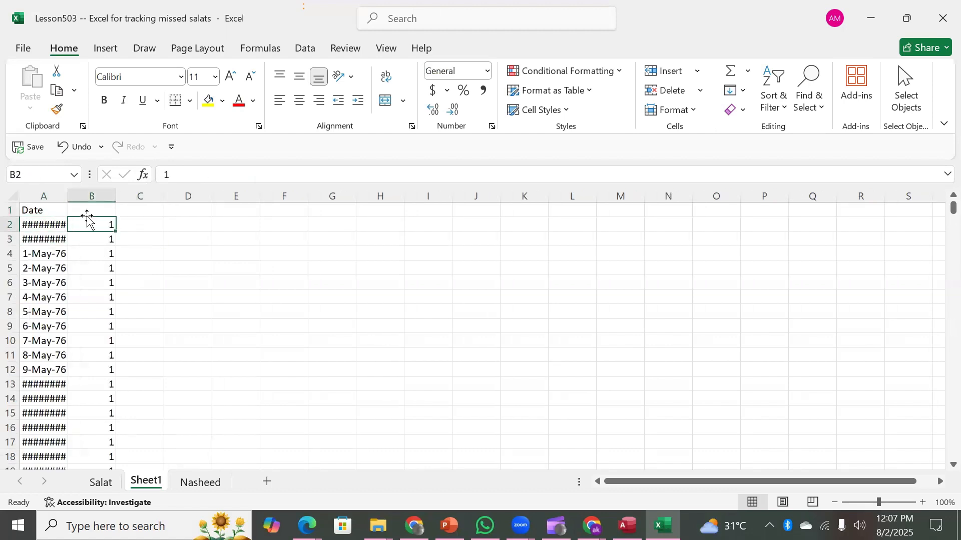
pyautogui.hotkey('ctrl', 'shift', 'End')
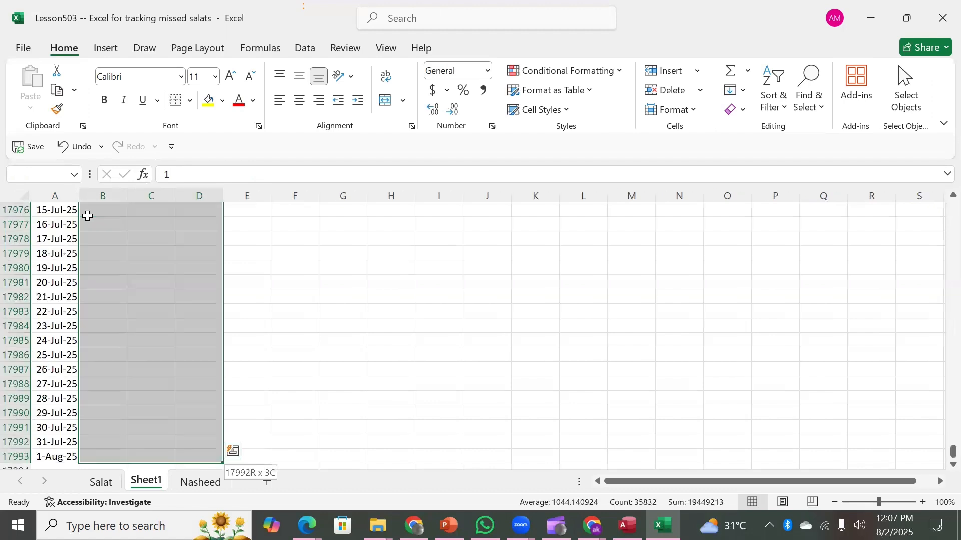
pyautogui.hotkey('shift', 'Left')
pyautogui.hotkey('shift', 'Left')
pyautogui.hotkey('shift', 'Left')
pyautogui.hotkey('shift', 'Right')
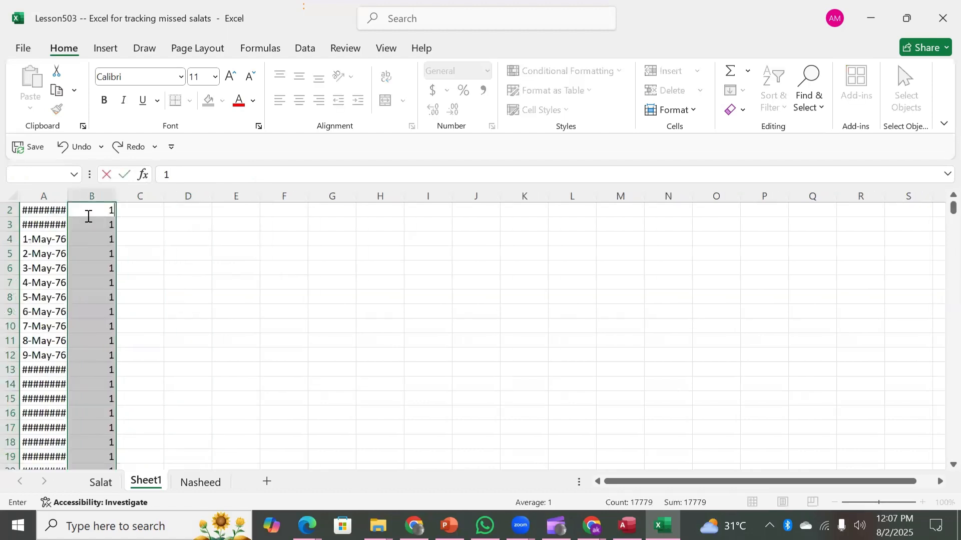
pyautogui.hotkey('ctrl', 'Return')
# Step: Check column B down to its last data row and review columns A to D in row 2
pyautogui.hotkey('ctrl', 'Down')
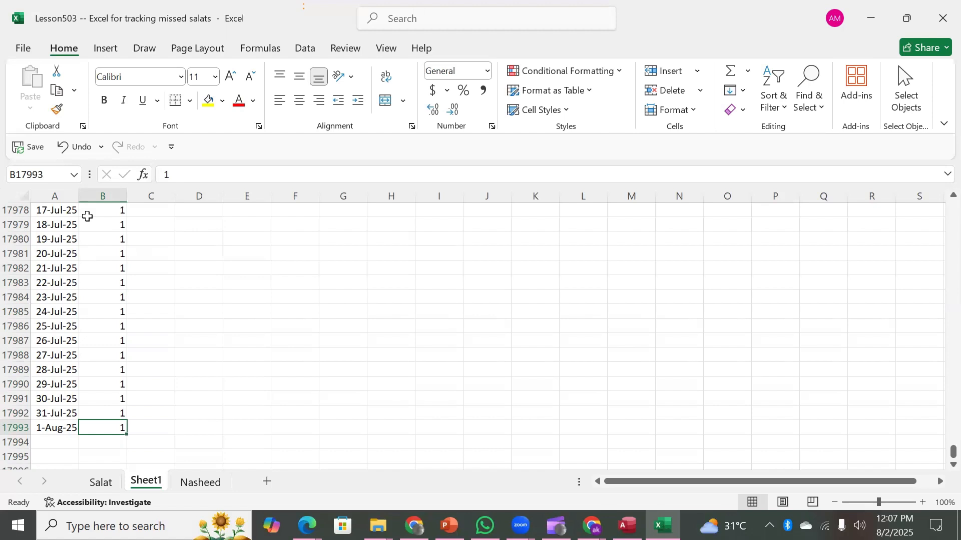
pyautogui.hotkey('ctrl', 'Up')
pyautogui.press('Up')
pyautogui.press('Down')
pyautogui.press('Left')
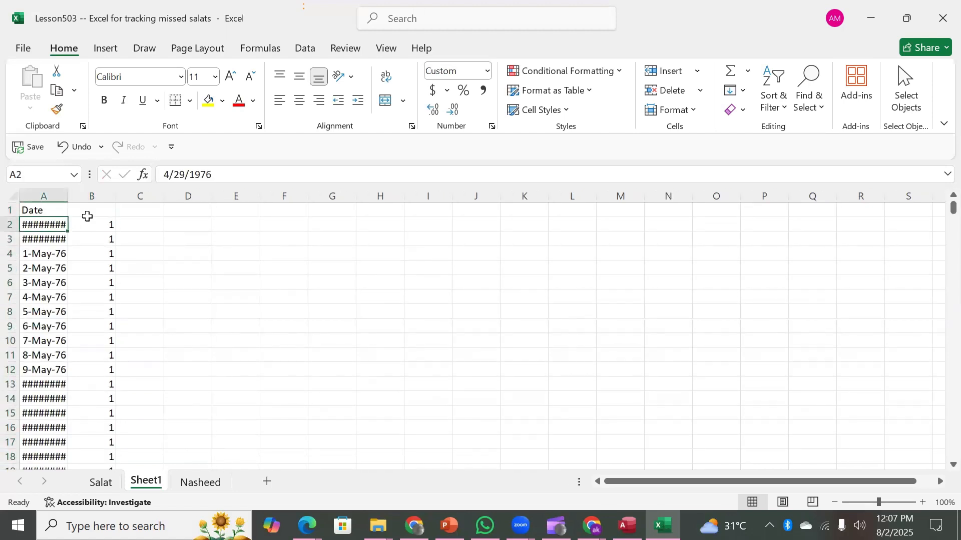
pyautogui.press('Right')
pyautogui.press('Right')
pyautogui.press('Left')
pyautogui.press('Left')
pyautogui.press('Right')
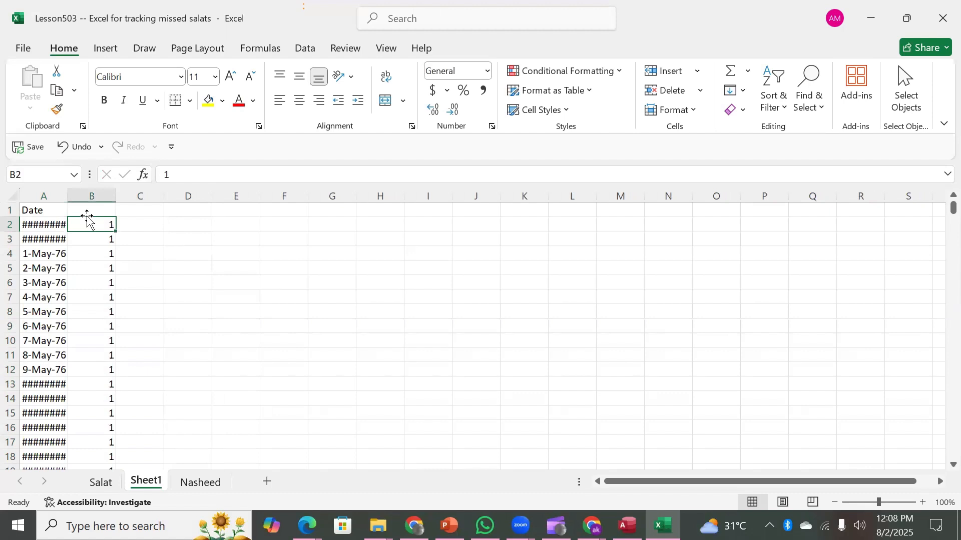
pyautogui.press('Right')
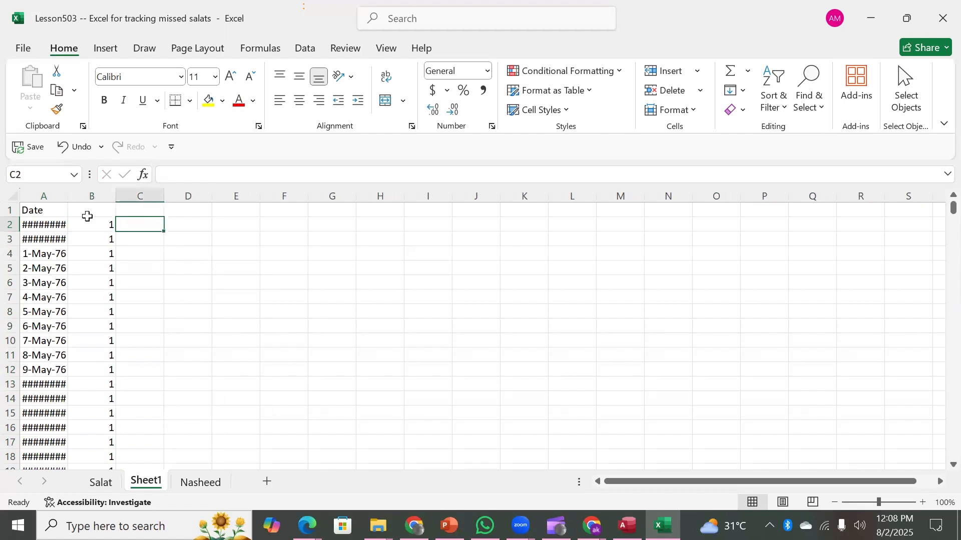
pyautogui.press('Right')
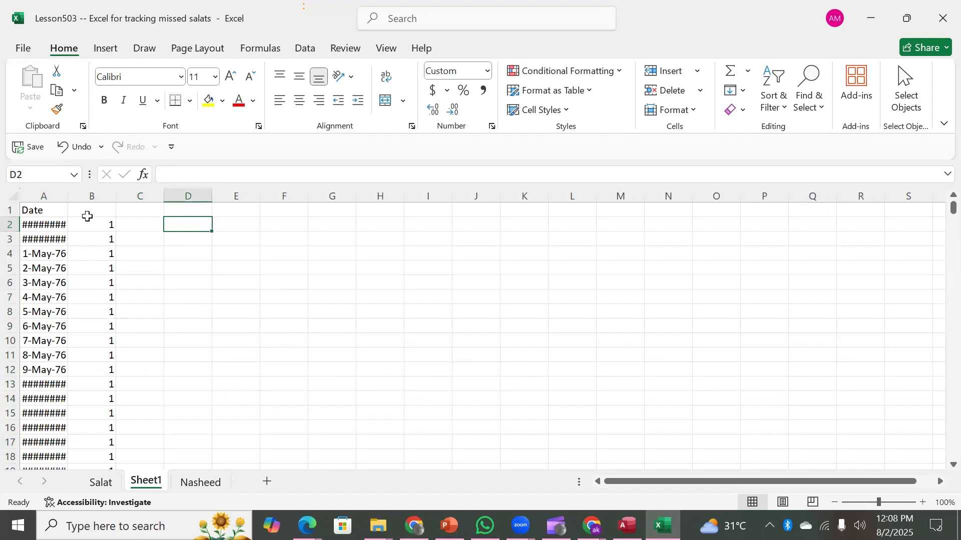
pyautogui.press('Left')
pyautogui.press('Left')
pyautogui.press('Left')
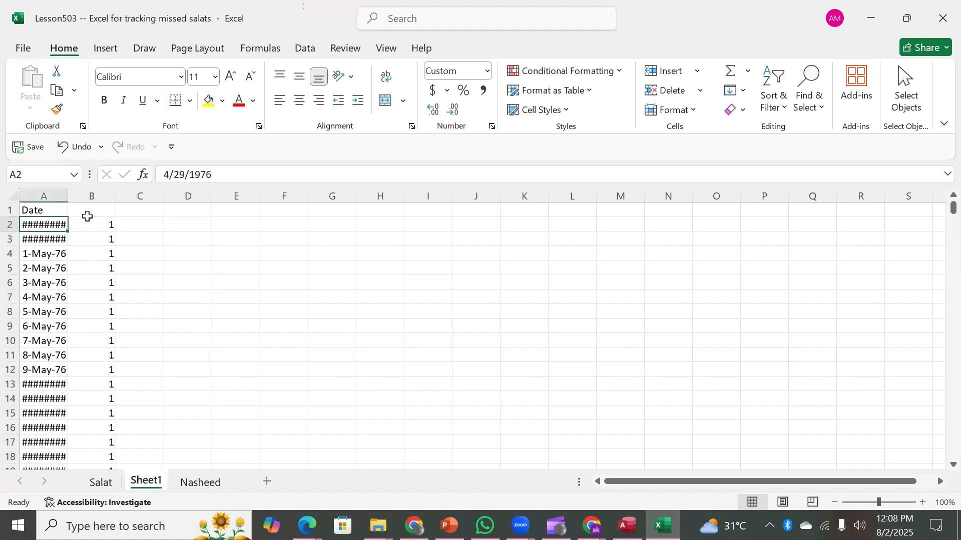
# Step: Insert a new column before the Date column and enter the header Usr in A1
pyautogui.click(39, 192)
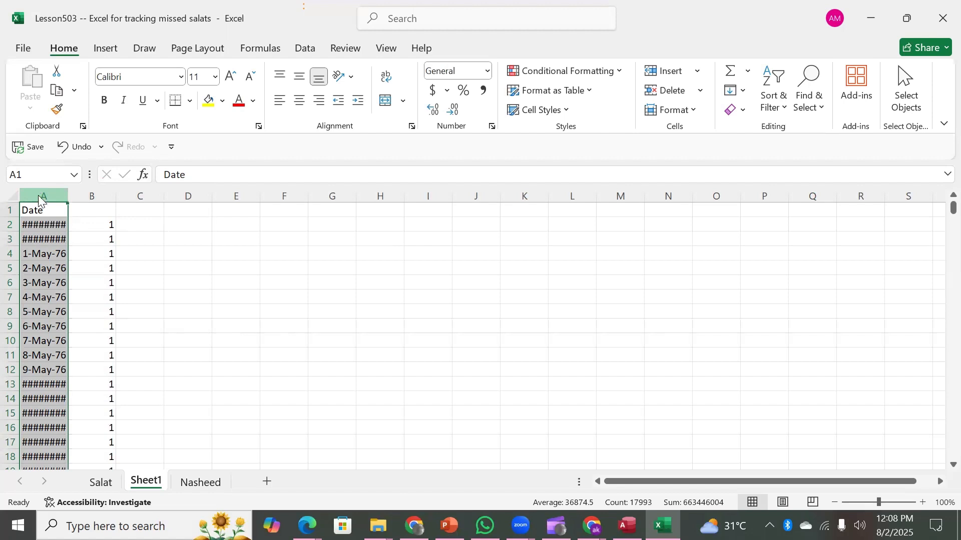
pyautogui.rightClick(39, 192)
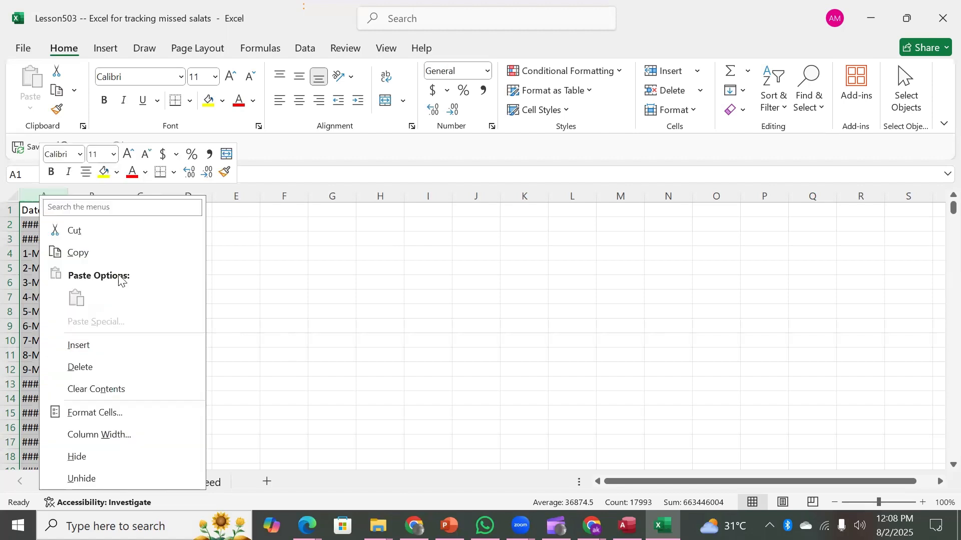
pyautogui.click(99, 345)
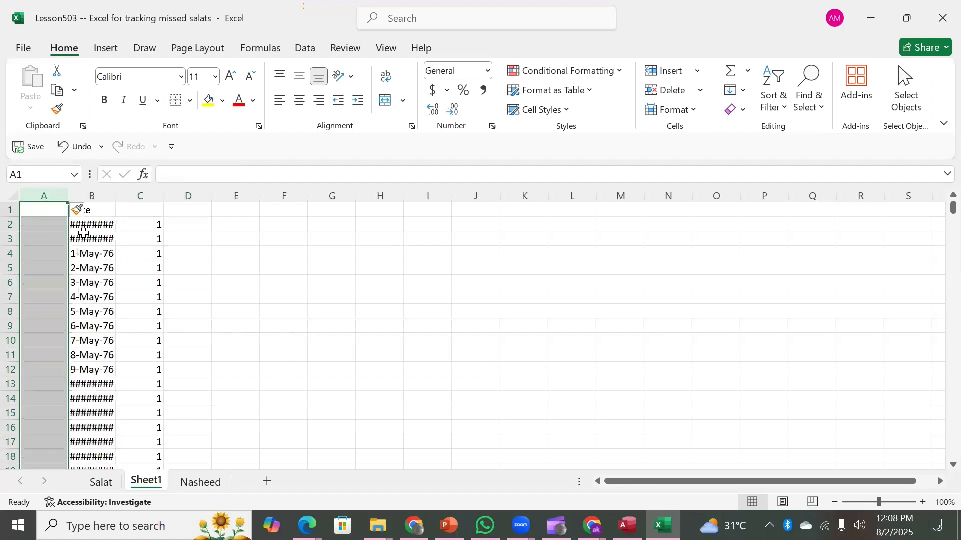
pyautogui.click(45, 215)
pyautogui.write('Usr')
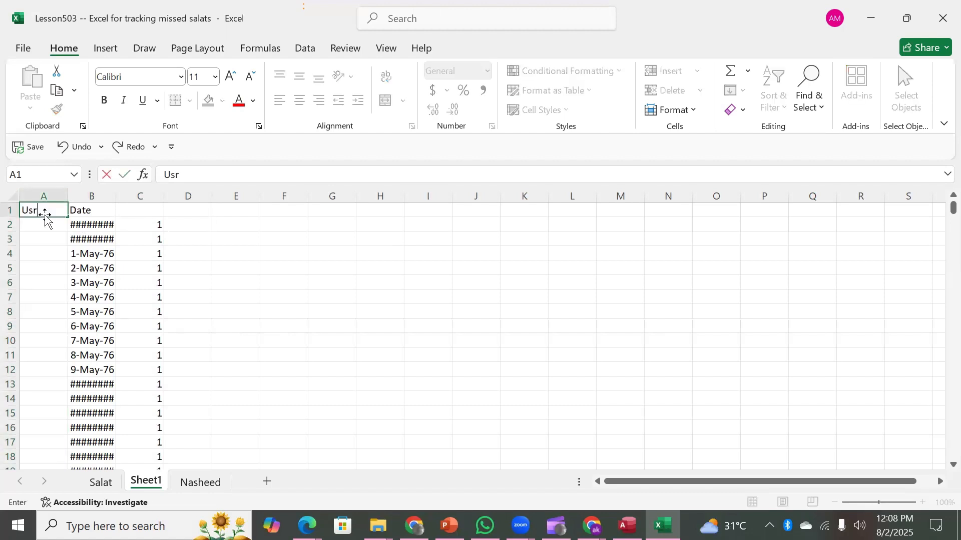
pyautogui.press('Return')
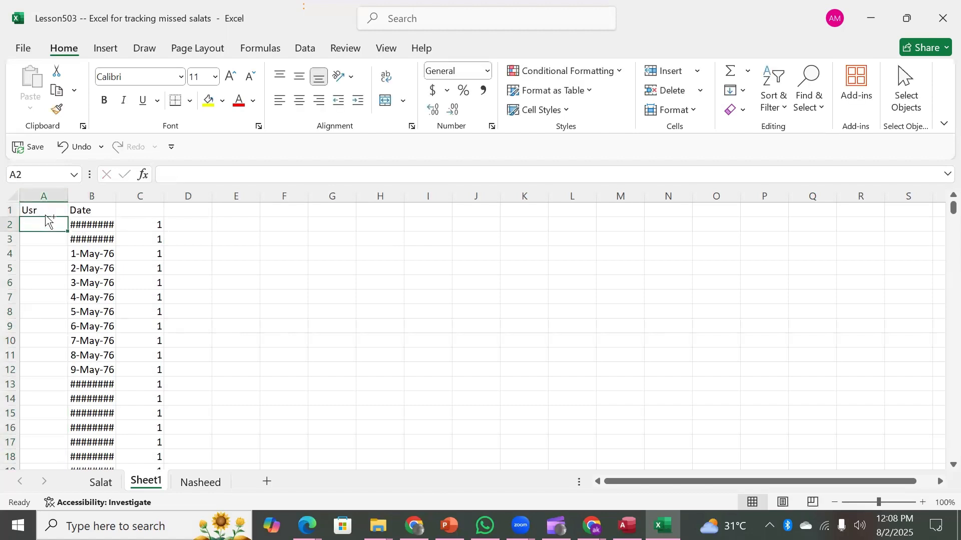
# Step: Enter the user ID in A2 with the range A2:A17993 selected
pyautogui.hotkey('ctrl', 'shift', 'End')
pyautogui.hotkey('shift', 'Left')
pyautogui.hotkey('shift', 'Left')
pyautogui.hotkey('shift', 'Left')
pyautogui.hotkey('shift', 'Left')
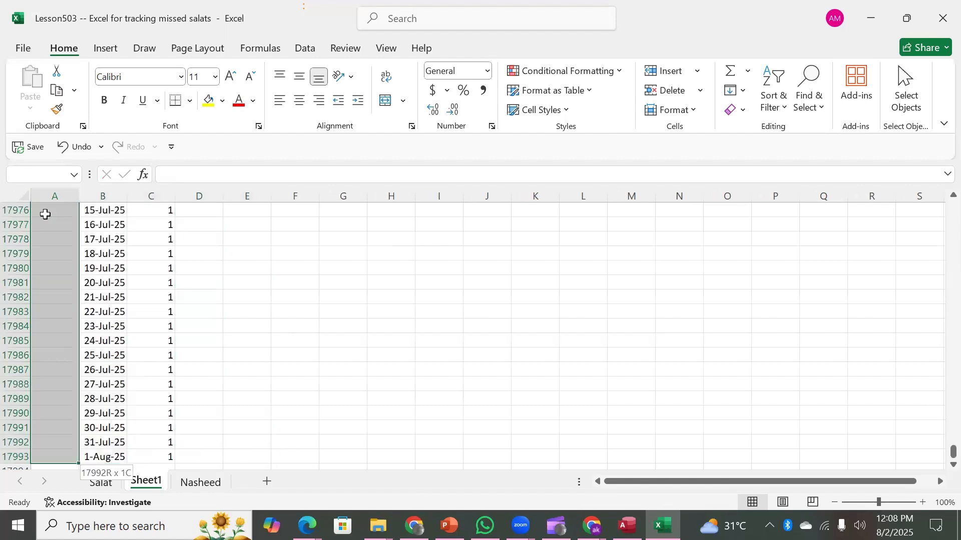
pyautogui.write('Amjad0')
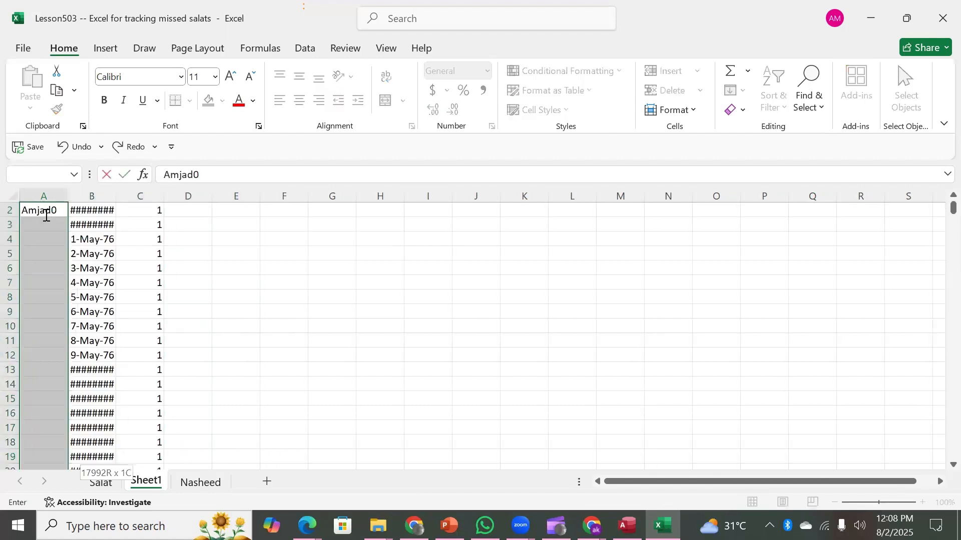
pyautogui.write('001')
pyautogui.press('Return')
# Step: Fill the user ID from A2 down through A17993
pyautogui.click(46, 216)
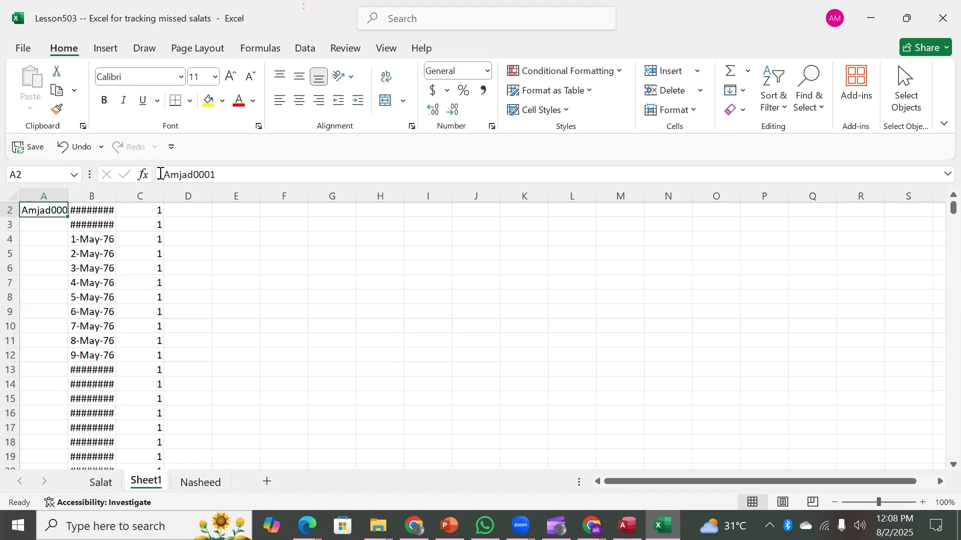
pyautogui.hotkey('ctrl', 'shift', 'End')
pyautogui.hotkey('shift', 'Left')
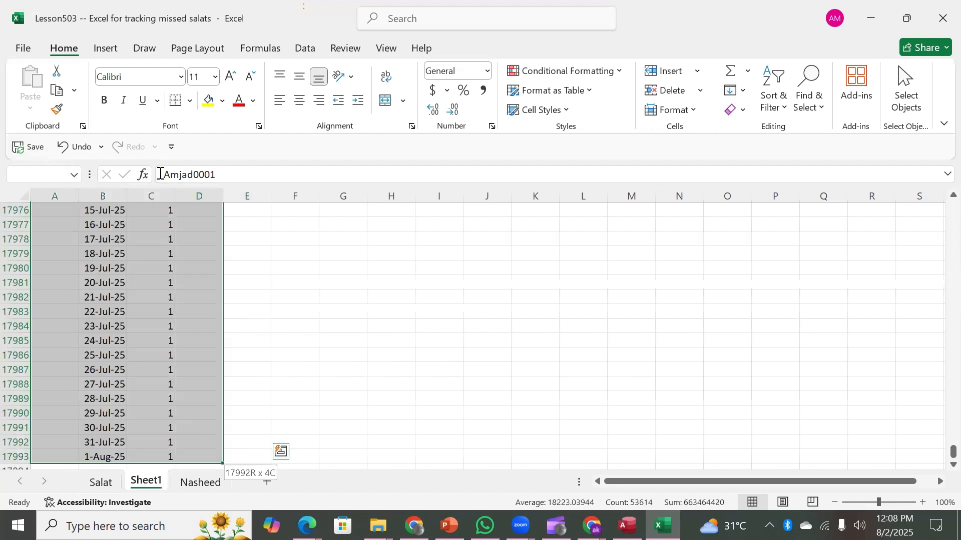
pyautogui.hotkey('shift', 'Left')
pyautogui.hotkey('shift', 'Left')
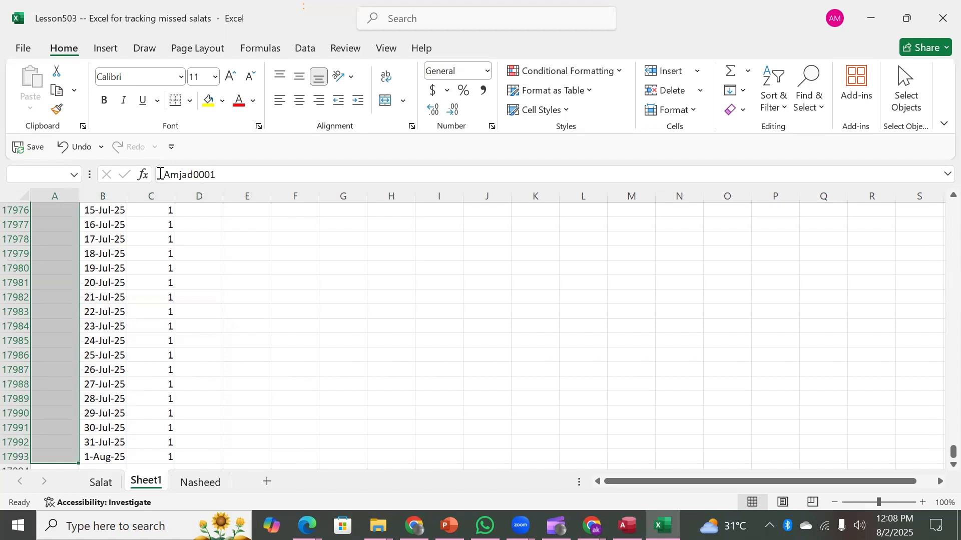
pyautogui.hotkey('ctrl', 'd')
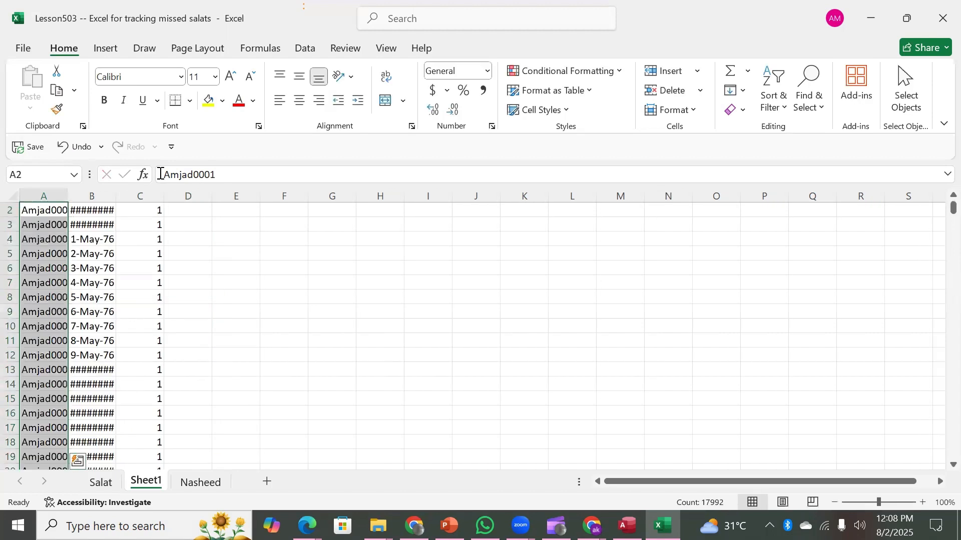
pyautogui.hotkey('ctrl', 'Home')
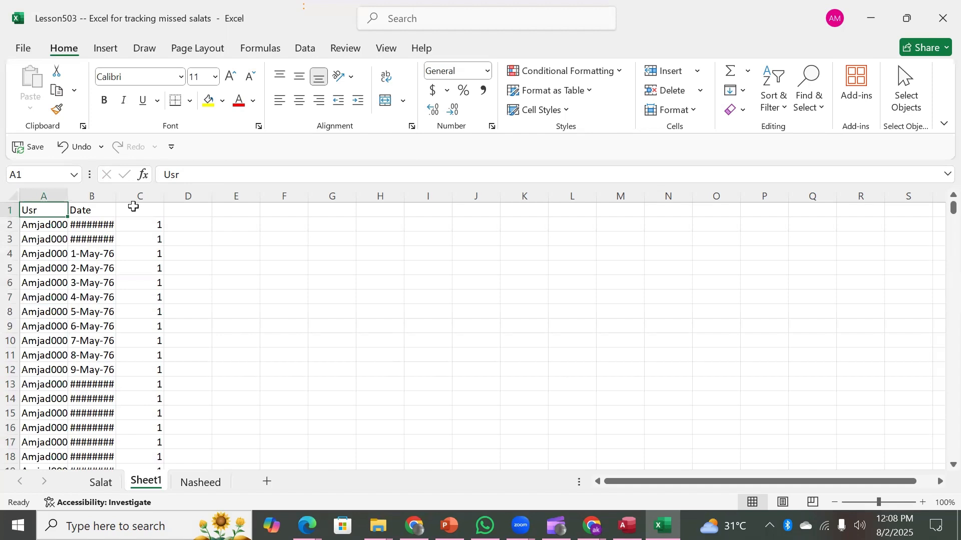
# Step: Delete the header row and adjust the columns by autofitting column B and narrowing column D
pyautogui.click(10, 209)
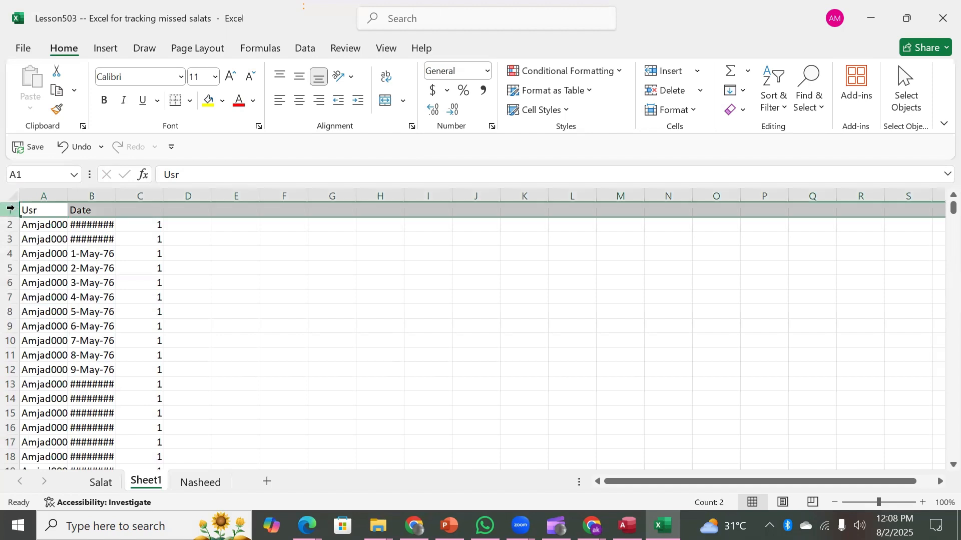
pyautogui.hotkey('ctrl', '-')
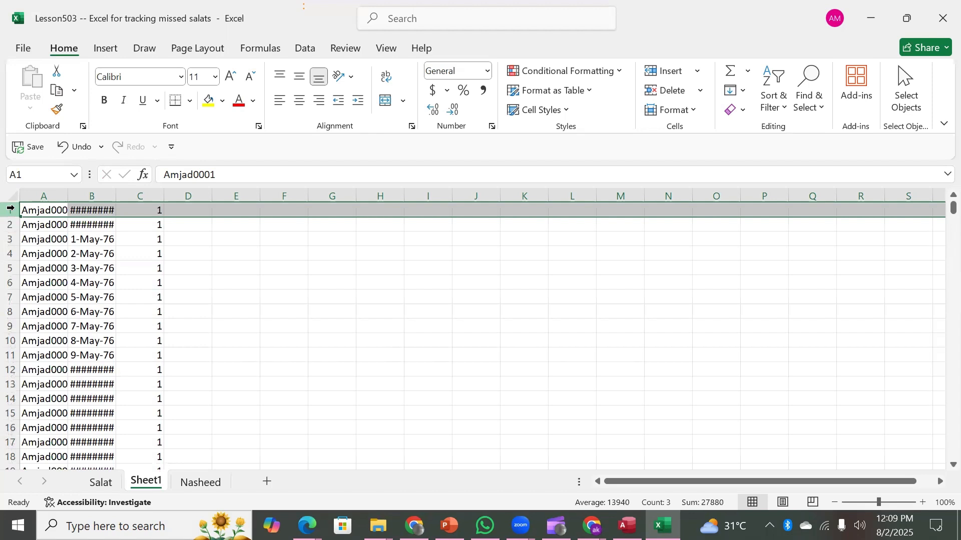
pyautogui.doubleClick(118, 194)
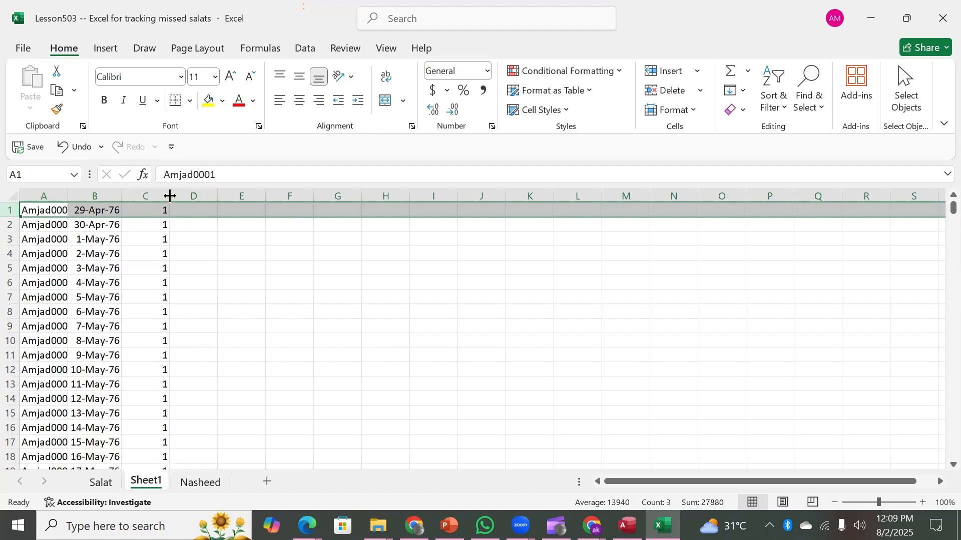
pyautogui.moveTo(219, 195); pyautogui.dragTo(179, 196)
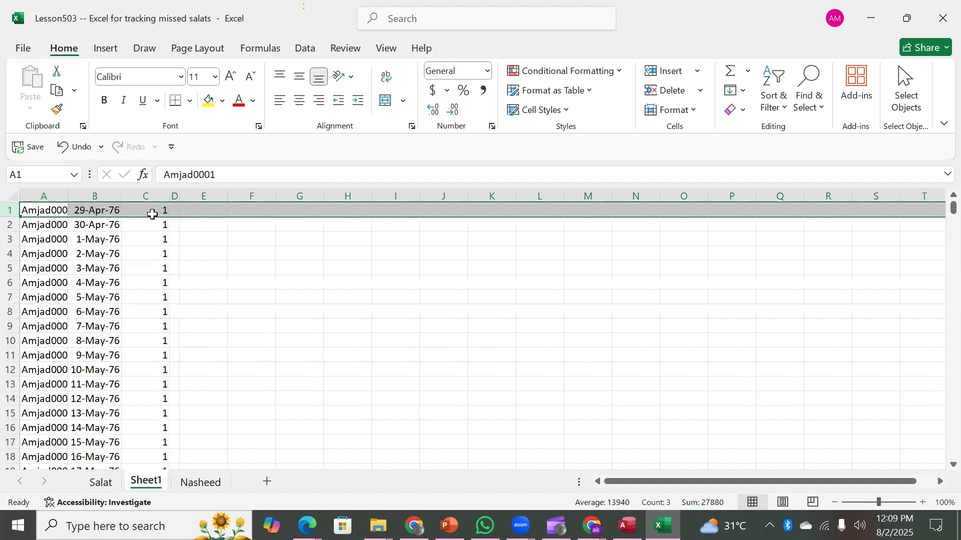
# Step: Review the four fields of the first record in row 1 and select A1:D1
pyautogui.click(40, 212)
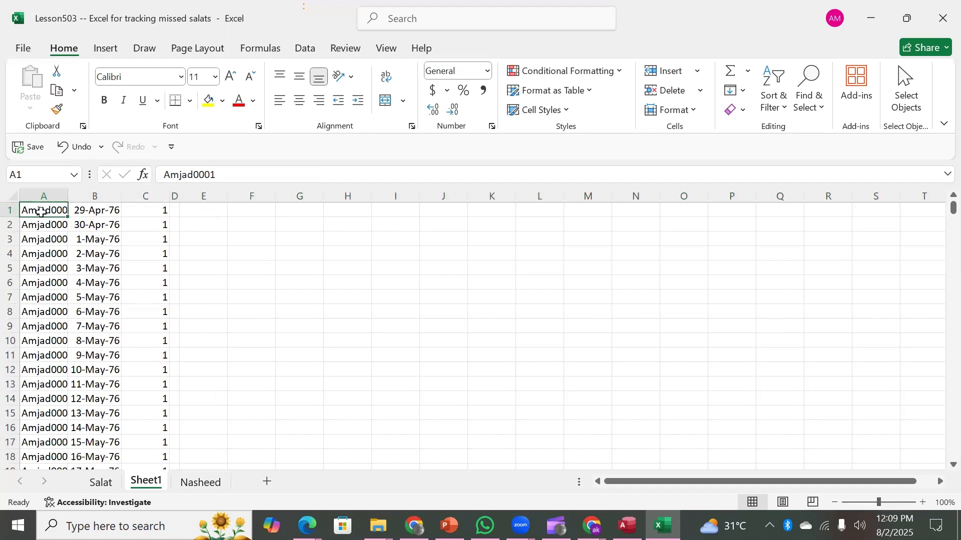
pyautogui.press('Right')
pyautogui.press('Right')
pyautogui.press('Right')
pyautogui.press('Left')
pyautogui.press('Left')
pyautogui.press('Left')
pyautogui.hotkey('shift', 'Right')
pyautogui.hotkey('shift', 'Right')
pyautogui.hotkey('shift', 'Right')
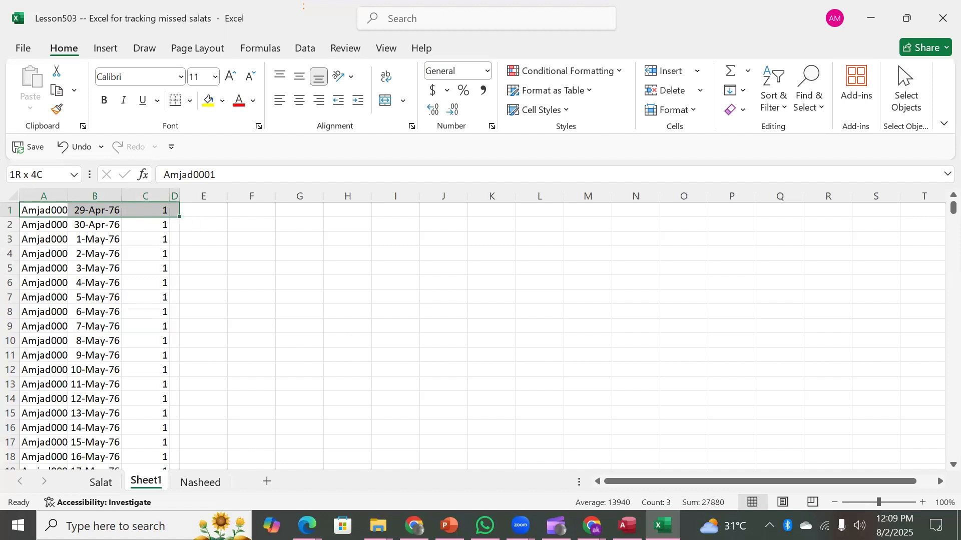
# Step: Switch to the Access database and open Query1 in SQL view without running its update
pyautogui.click(627, 526)
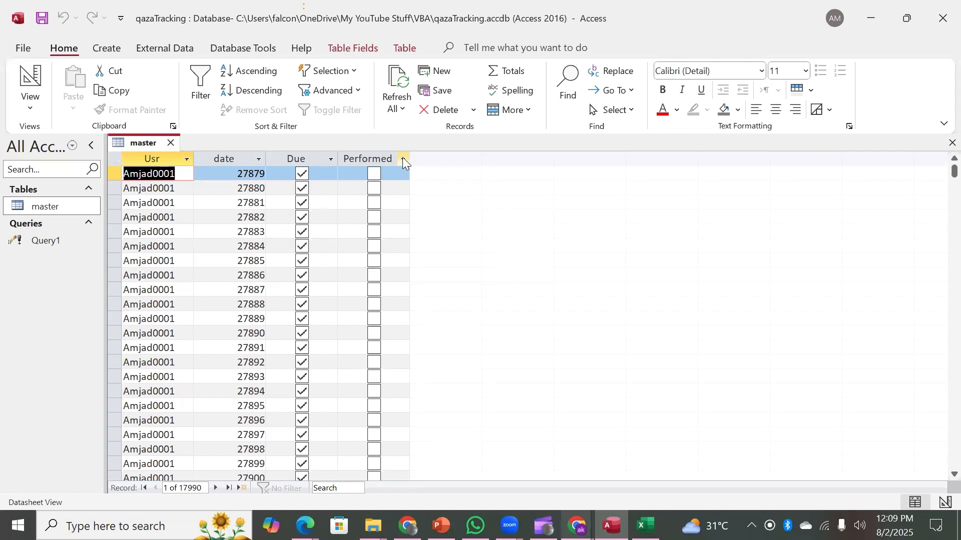
pyautogui.click(26, 243)
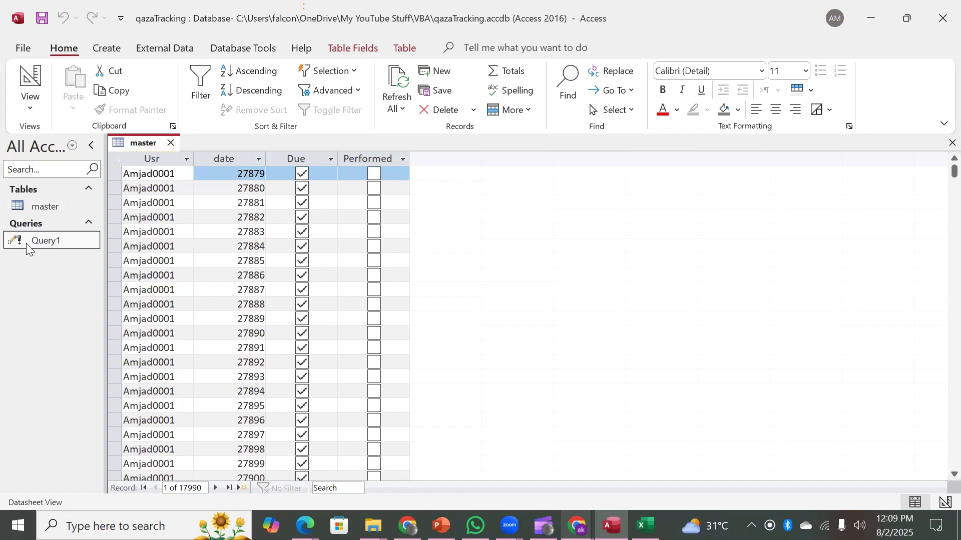
pyautogui.doubleClick(27, 245)
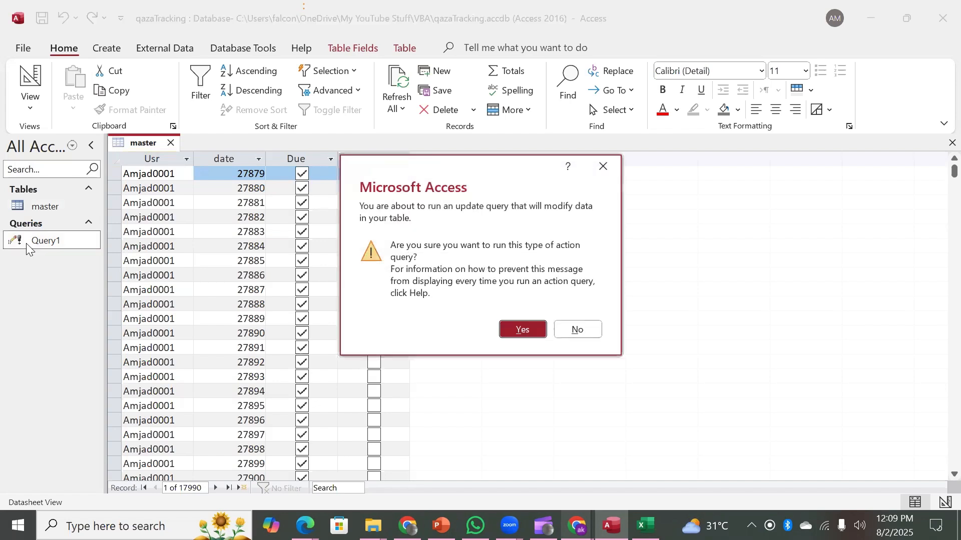
pyautogui.click(576, 329)
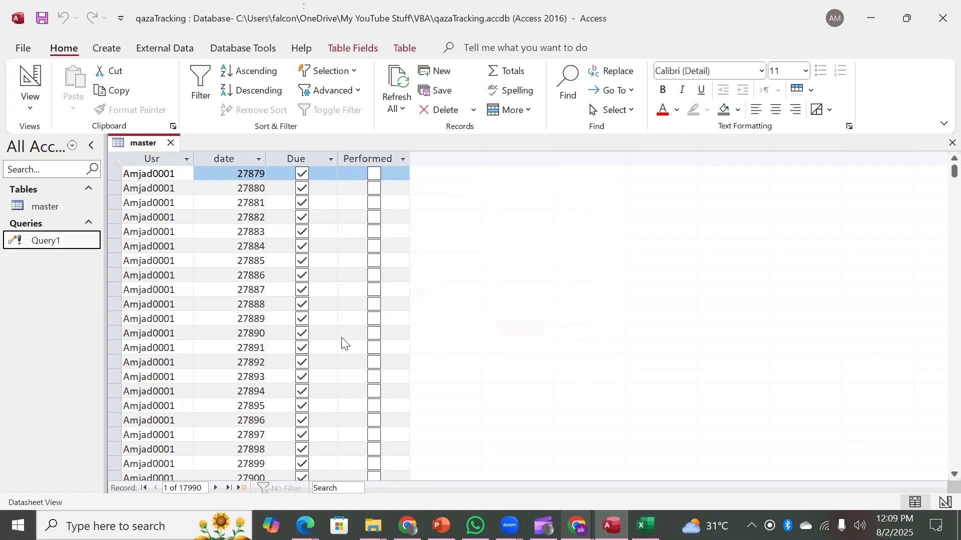
pyautogui.rightClick(50, 244)
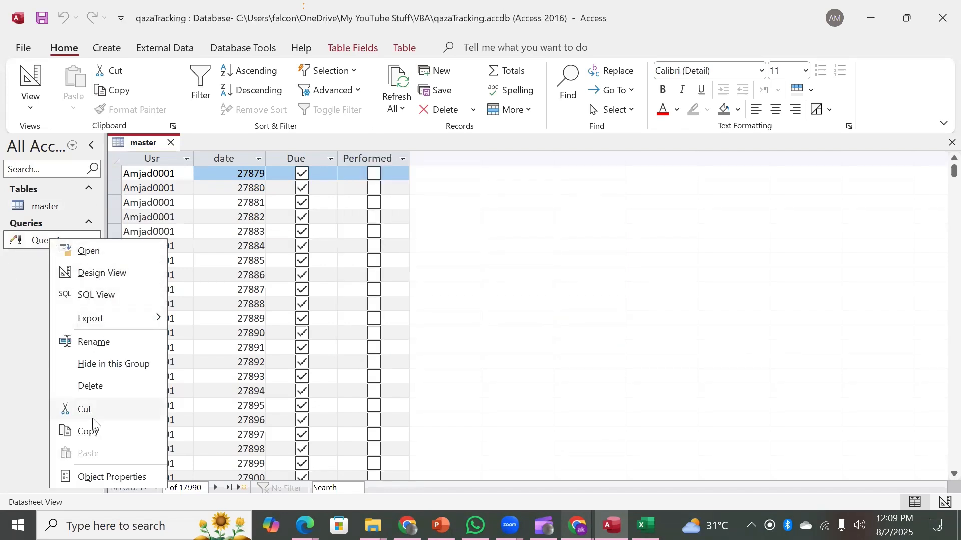
pyautogui.click(107, 296)
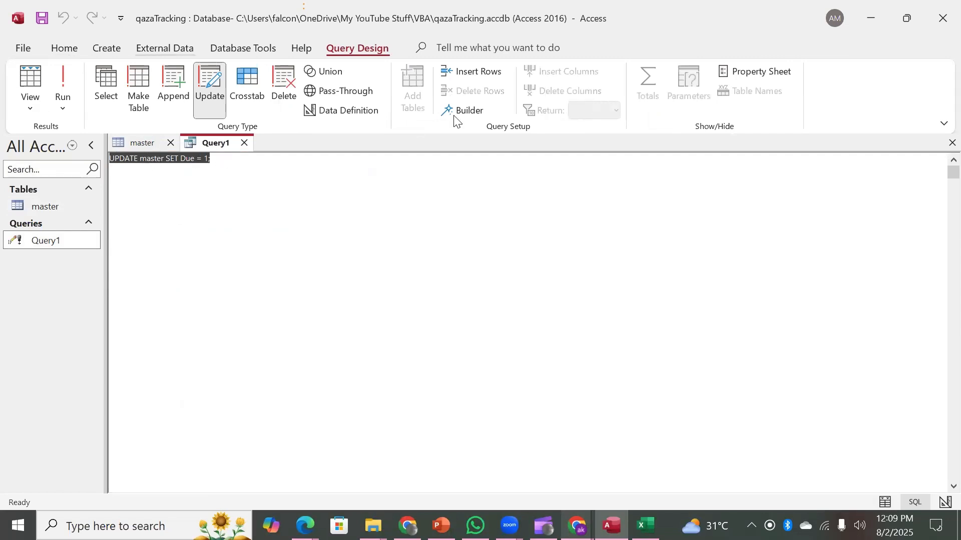
# Step: Convert Query1 to a delete query and run it to remove all records from the master table
pyautogui.click(286, 92)
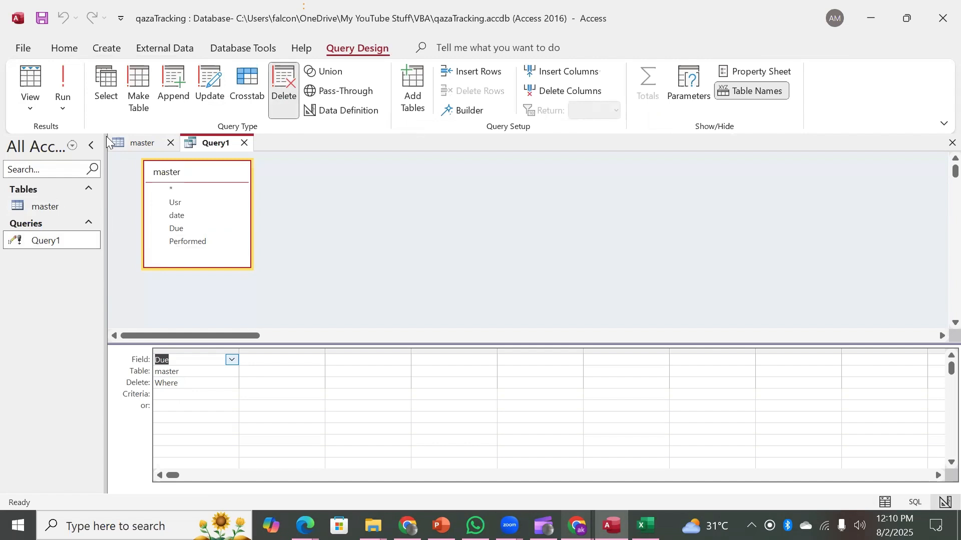
pyautogui.click(66, 95)
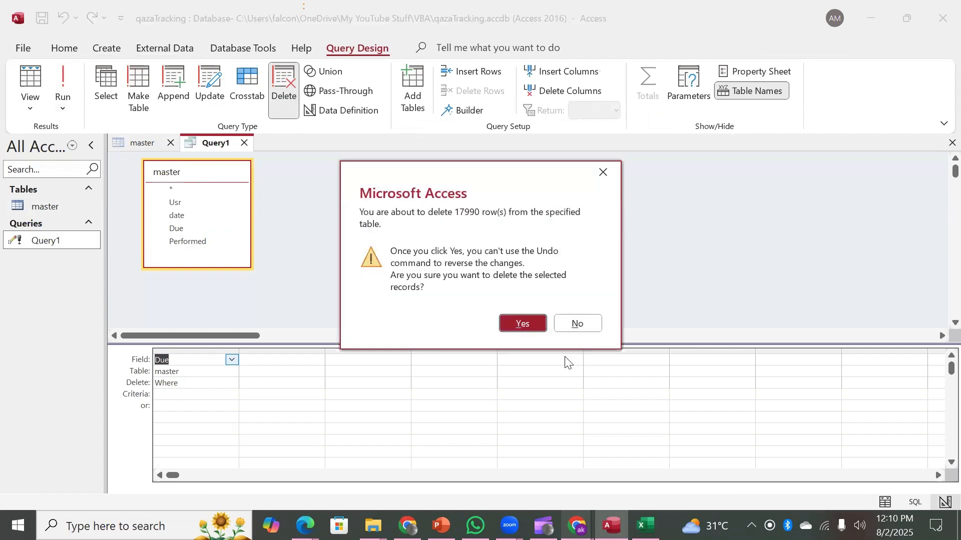
pyautogui.click(523, 324)
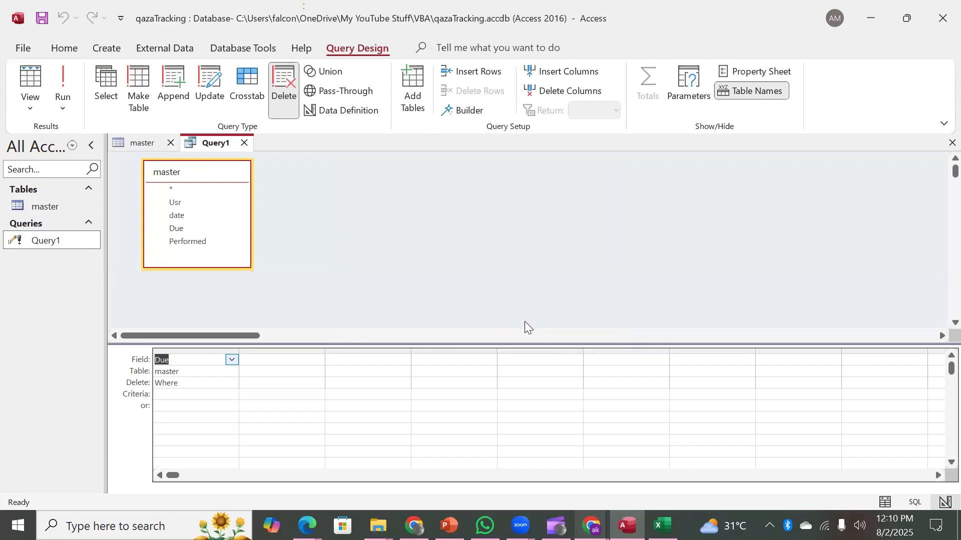
# Step: Check the master table's records, then close the table and Query1, saving the query's design changes
pyautogui.doubleClick(21, 209)
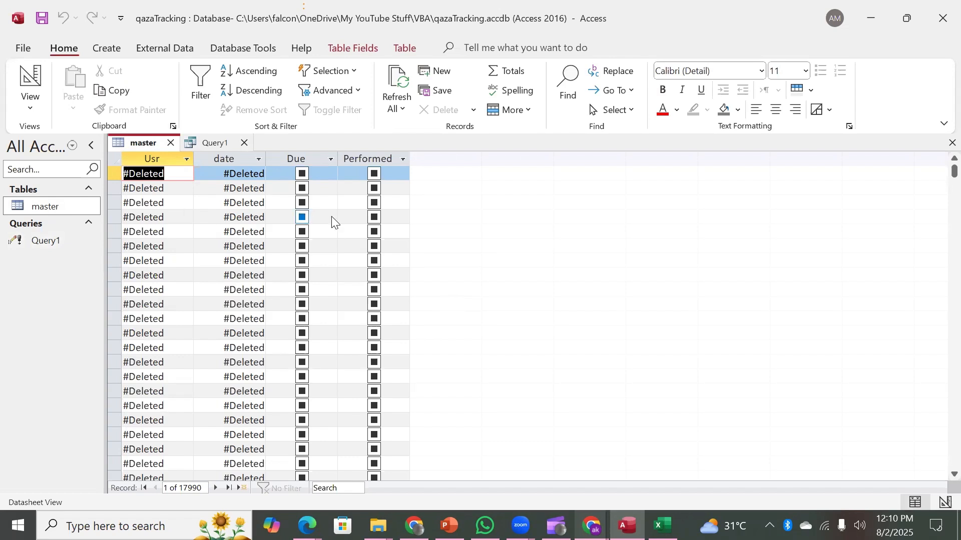
pyautogui.click(18, 209)
pyautogui.click(172, 144)
pyautogui.click(173, 143)
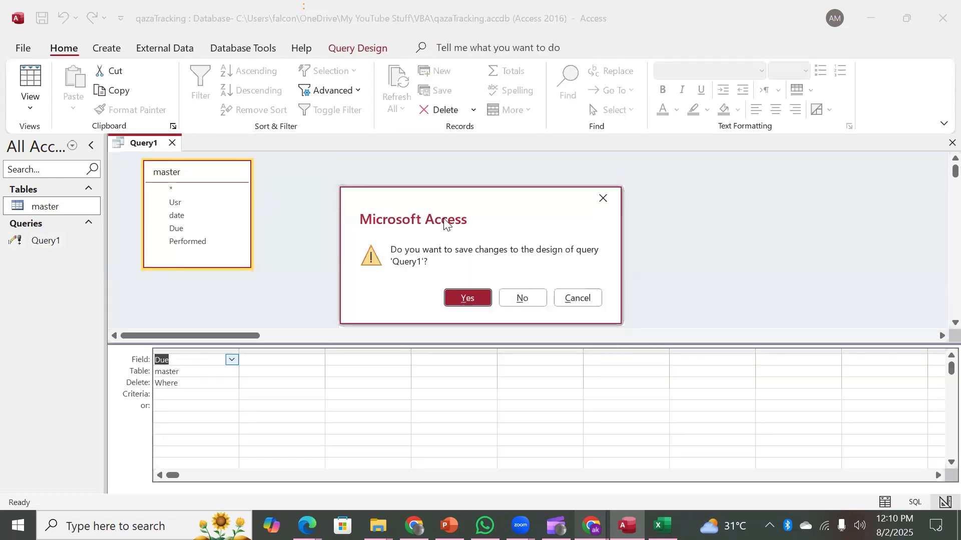
pyautogui.click(464, 302)
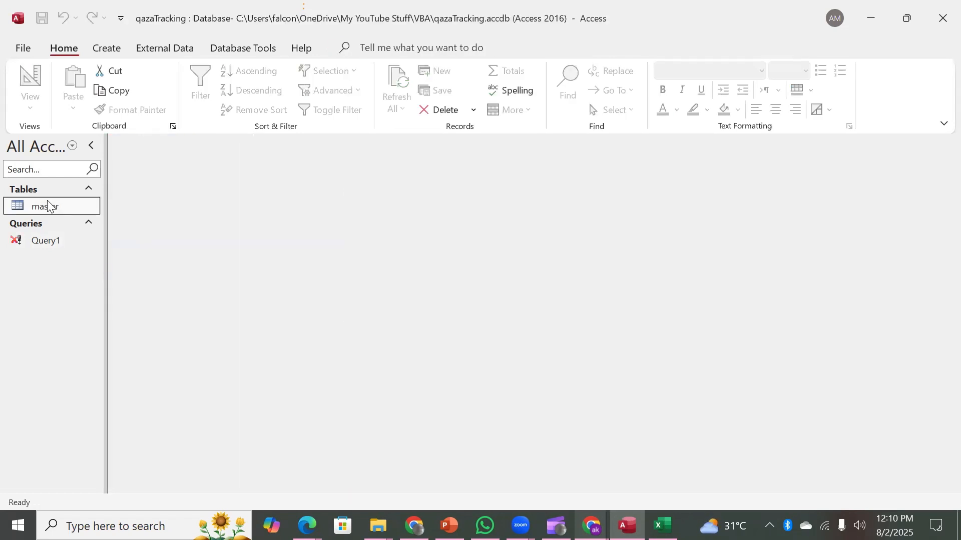
# Step: Open the master table in Design view and rename the date field to Ddate
pyautogui.doubleClick(19, 208)
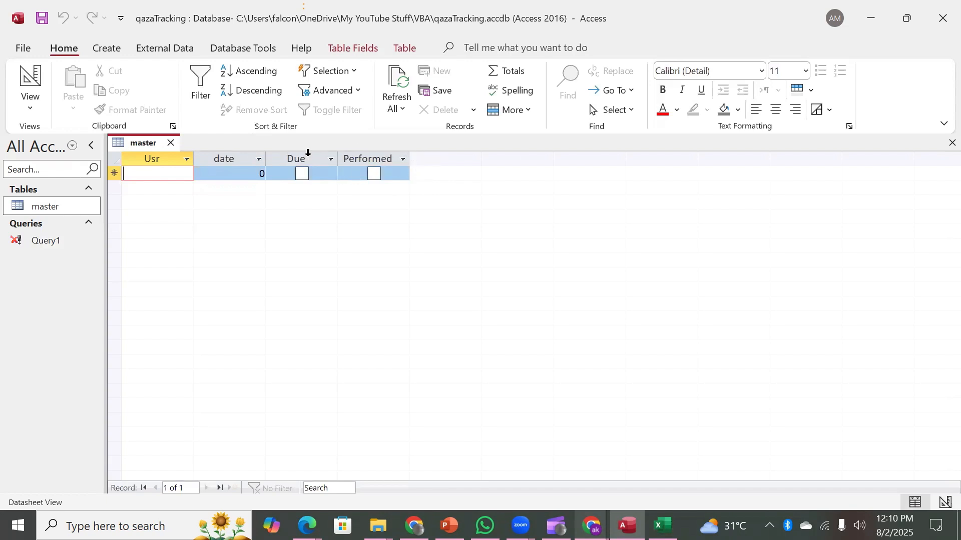
pyautogui.rightClick(13, 214)
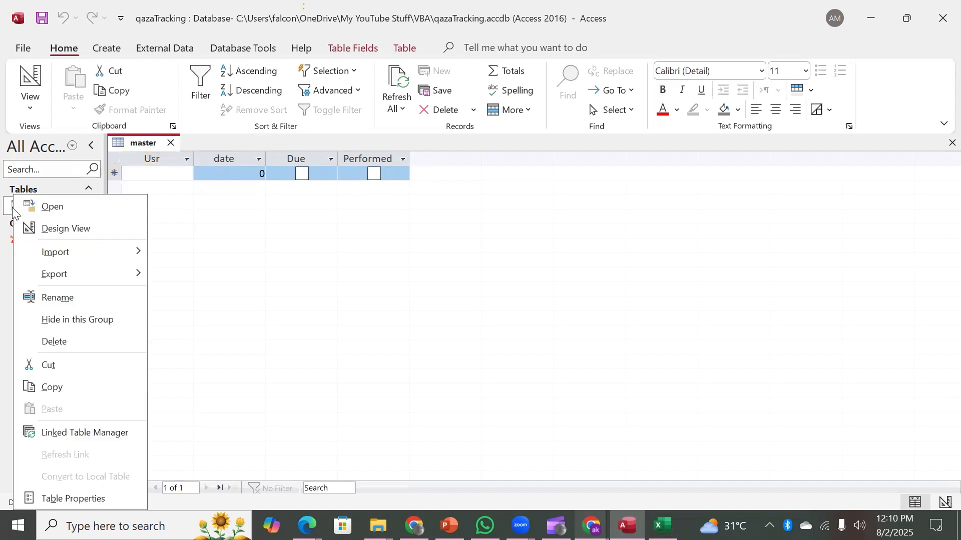
pyautogui.click(83, 230)
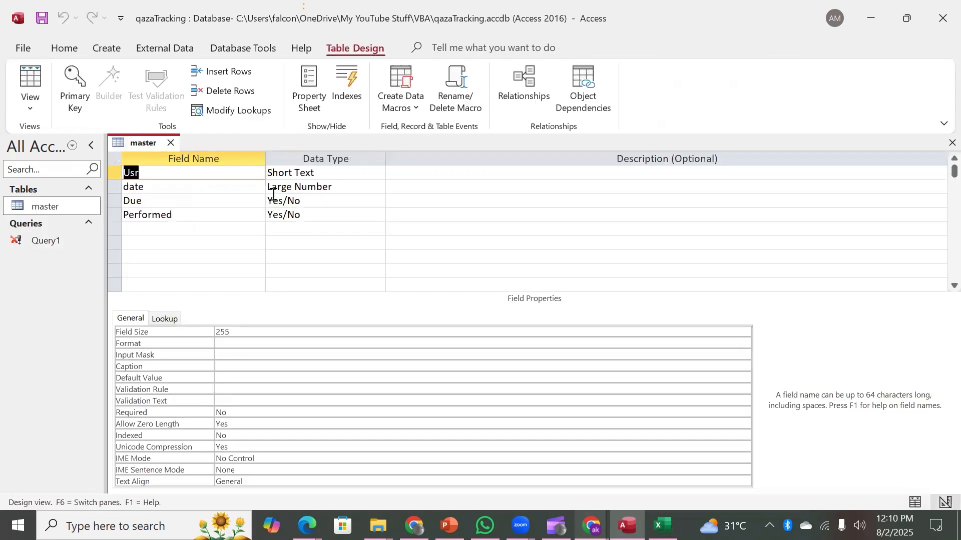
pyautogui.click(115, 187)
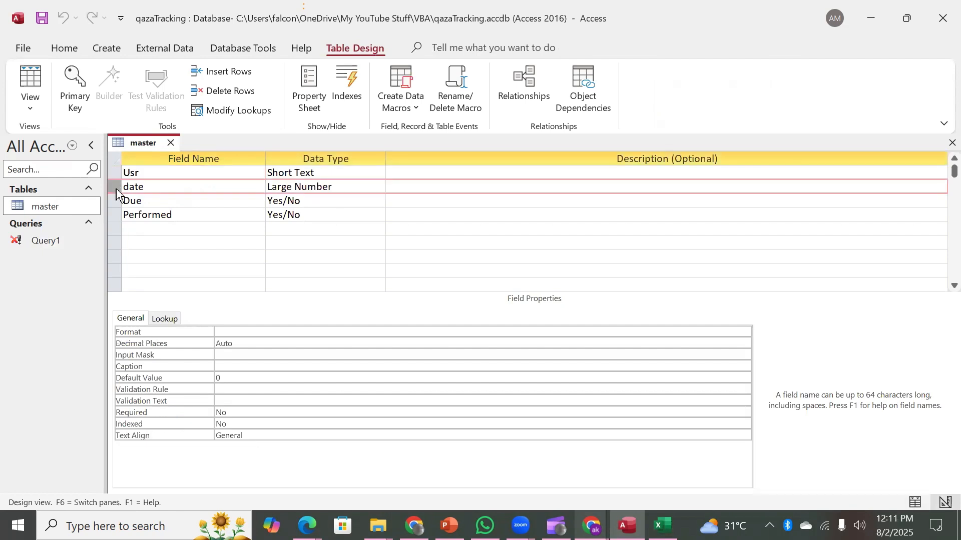
pyautogui.click(125, 187)
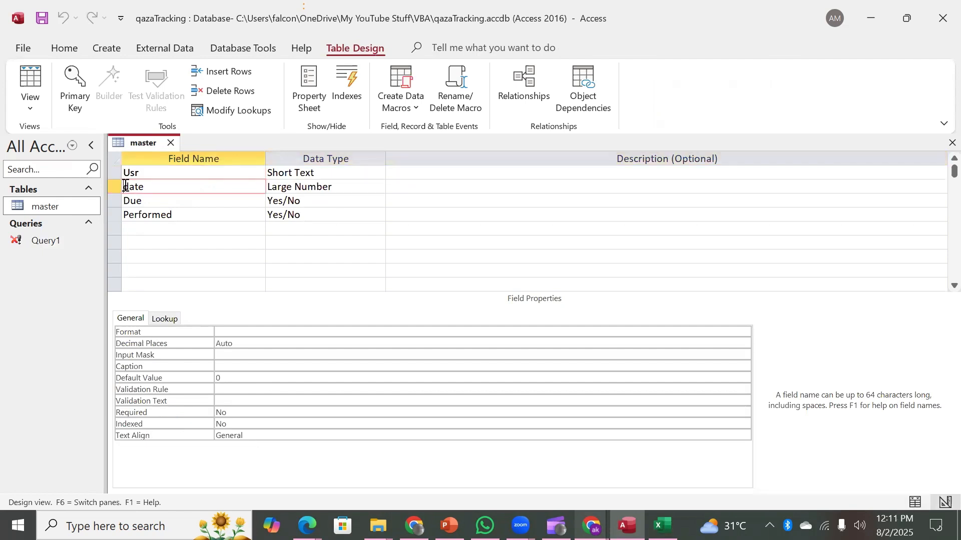
pyautogui.write('D')
pyautogui.click(130, 225)
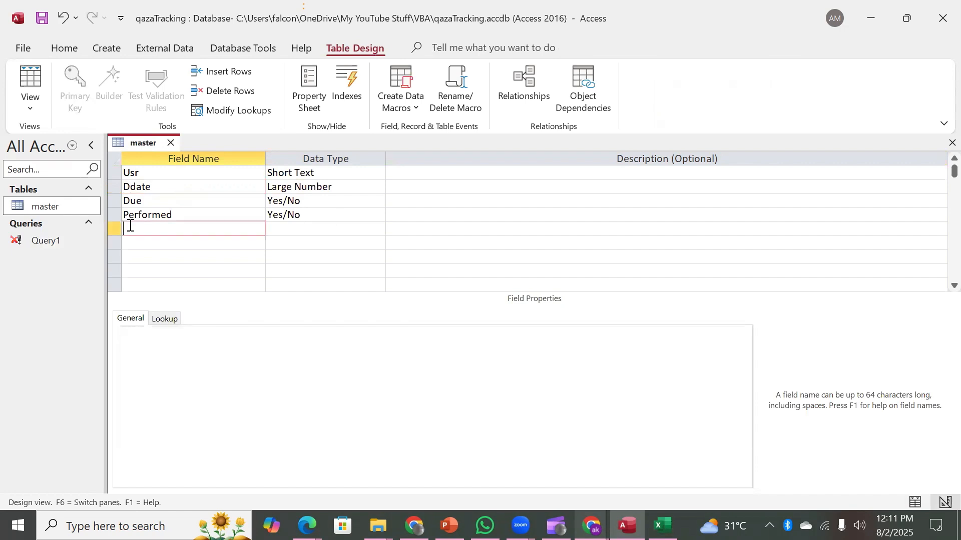
# Step: Copy the Ddate field below Performed, rename the copy to Pdate, and reopen the master table in Datasheet view
pyautogui.click(117, 189)
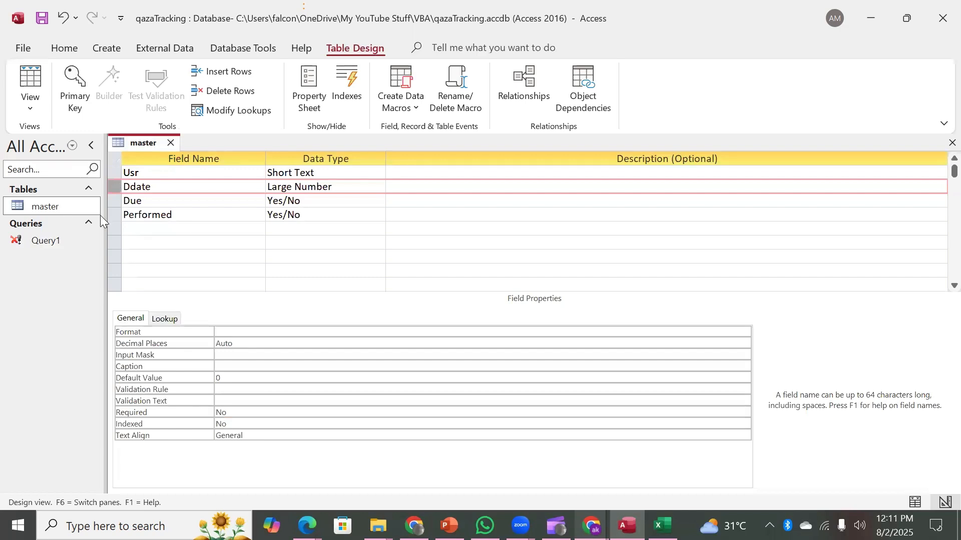
pyautogui.click(114, 230)
pyautogui.hotkey('ctrl', 'v')
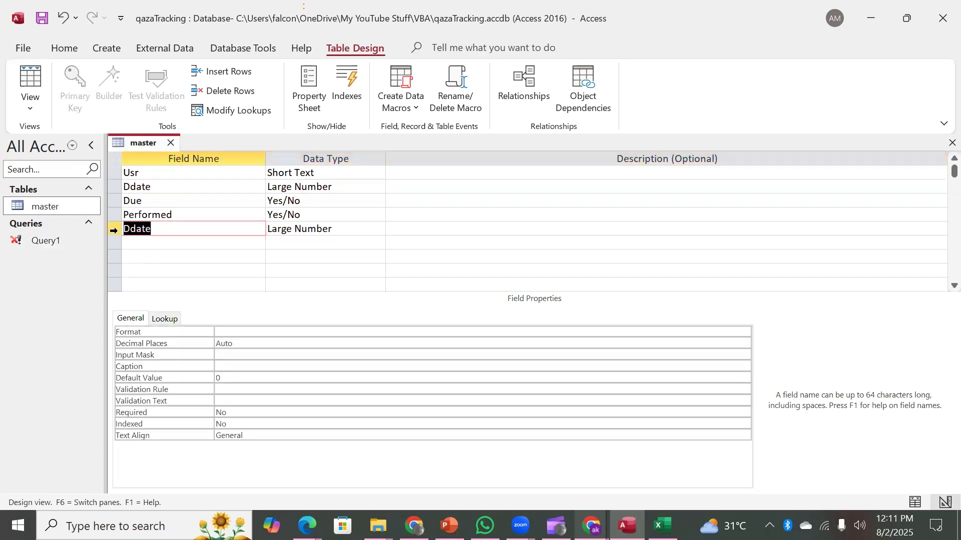
pyautogui.click(131, 229)
pyautogui.press('BackSpace')
pyautogui.write('P')
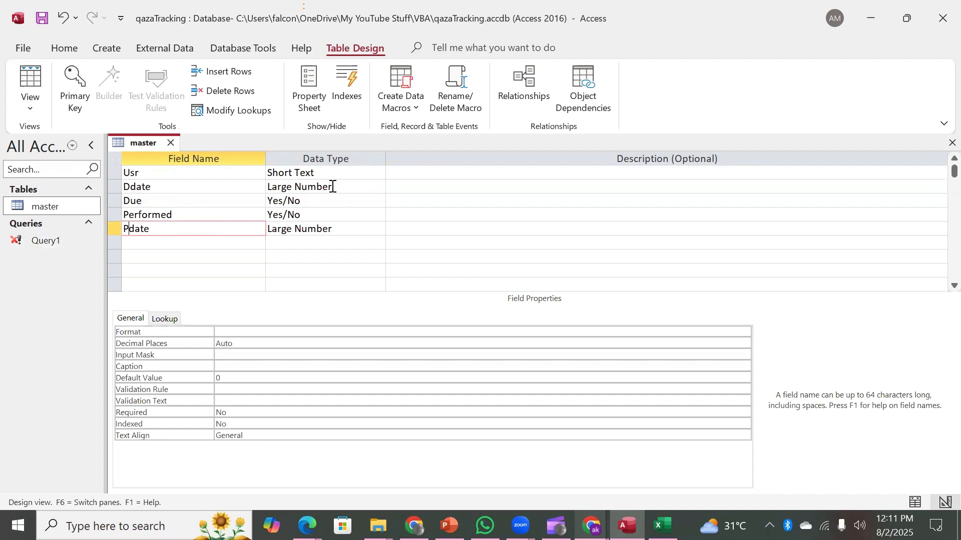
pyautogui.click(178, 234)
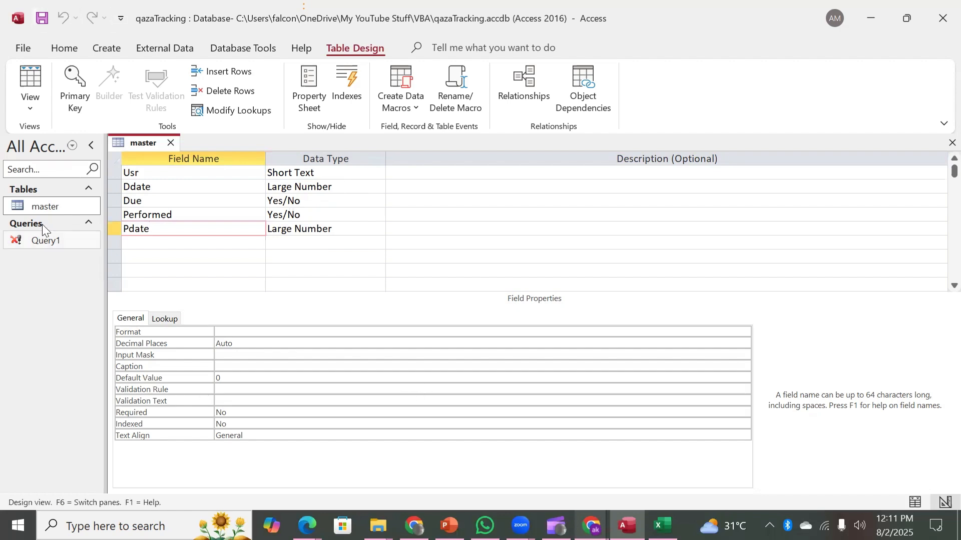
pyautogui.doubleClick(15, 214)
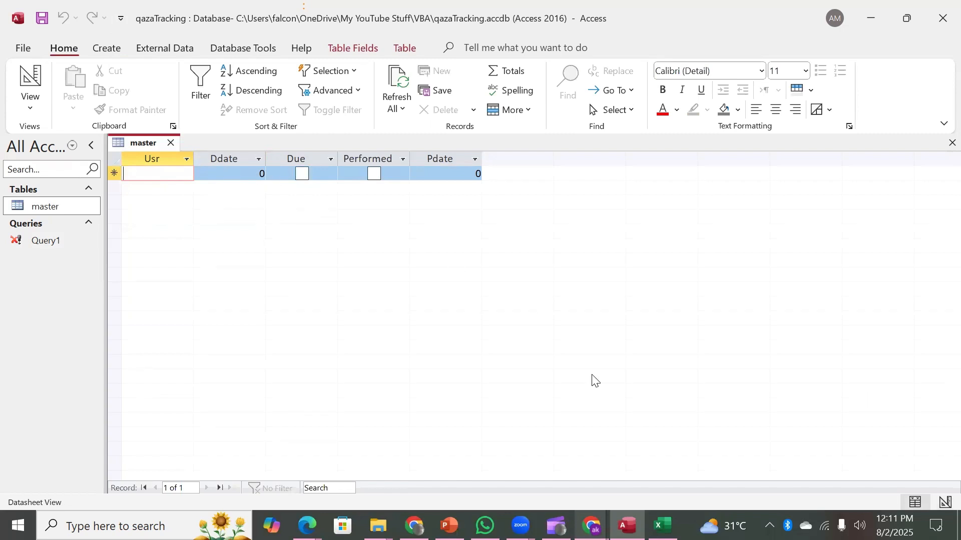
# Step: Switch to the Excel workbook and widen column D on Sheet1
pyautogui.click(663, 525)
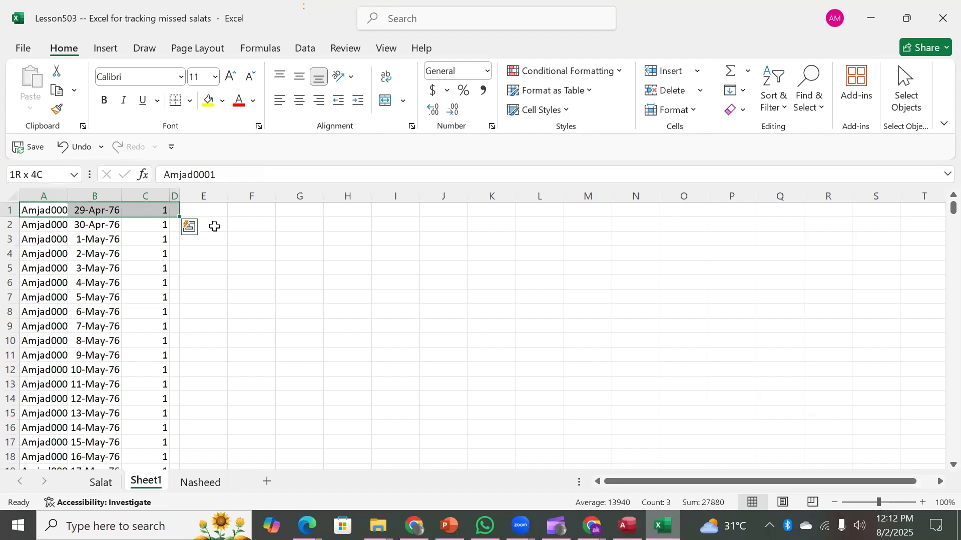
pyautogui.click(177, 197)
pyautogui.moveTo(178, 197); pyautogui.dragTo(242, 196)
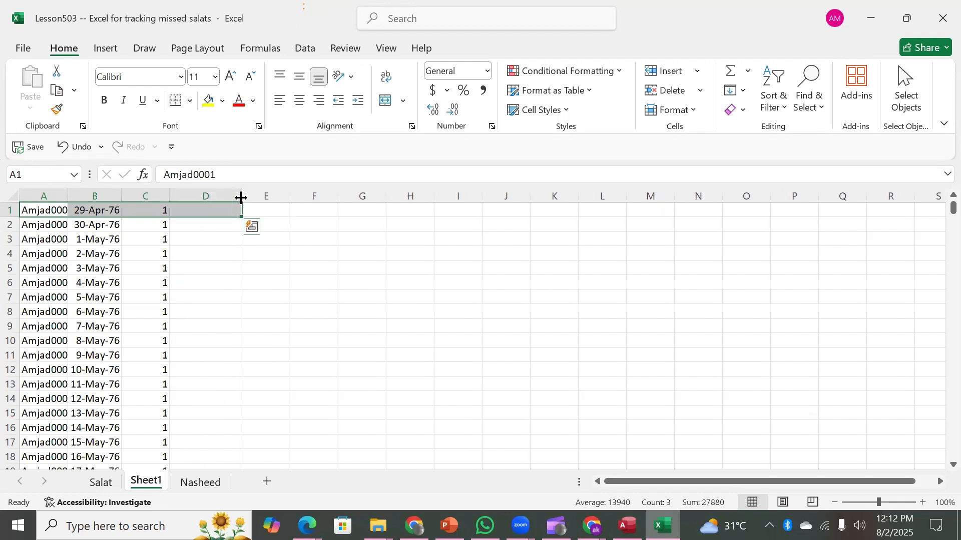
# Step: Examine column D's performed flags and column E's performed dates from row 364 down
pyautogui.click(211, 208)
pyautogui.hotkey('ctrl', 'Down')
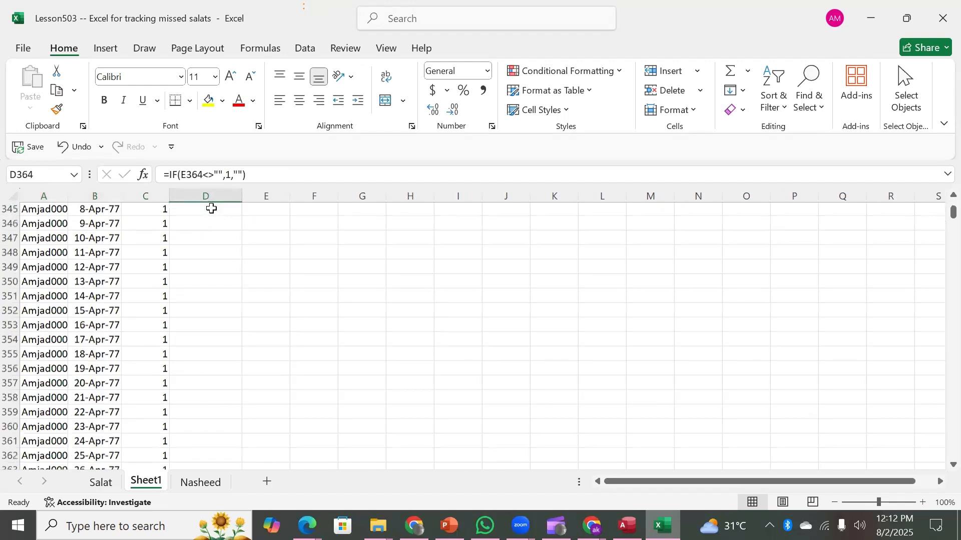
pyautogui.press('Down')
pyautogui.press('Down')
pyautogui.press('Down')
pyautogui.press('Down')
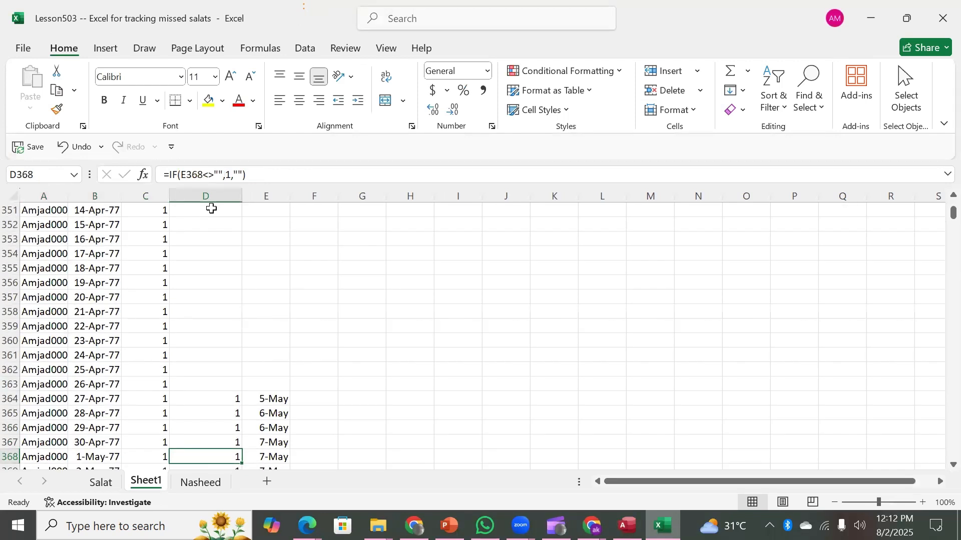
pyautogui.press('Up')
pyautogui.press('Up')
pyautogui.press('Up')
pyautogui.press('Up')
pyautogui.press('Right')
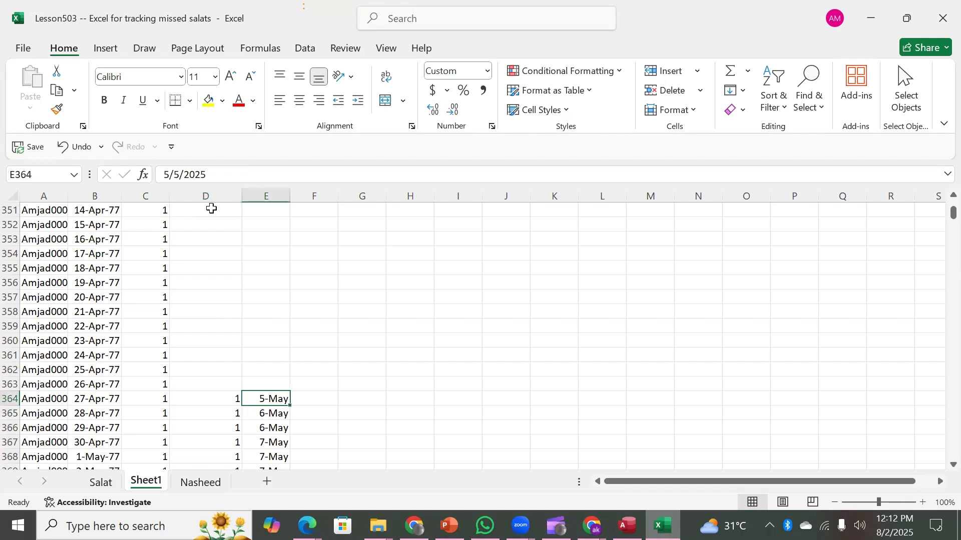
# Step: Select and copy the whole columns A through E of Sheet1
pyautogui.click(44, 189)
pyautogui.hotkey('shift', 'Right')
pyautogui.hotkey('shift', 'Right')
pyautogui.hotkey('shift', 'Right')
pyautogui.hotkey('shift', 'Right')
pyautogui.hotkey('shift', 'Right')
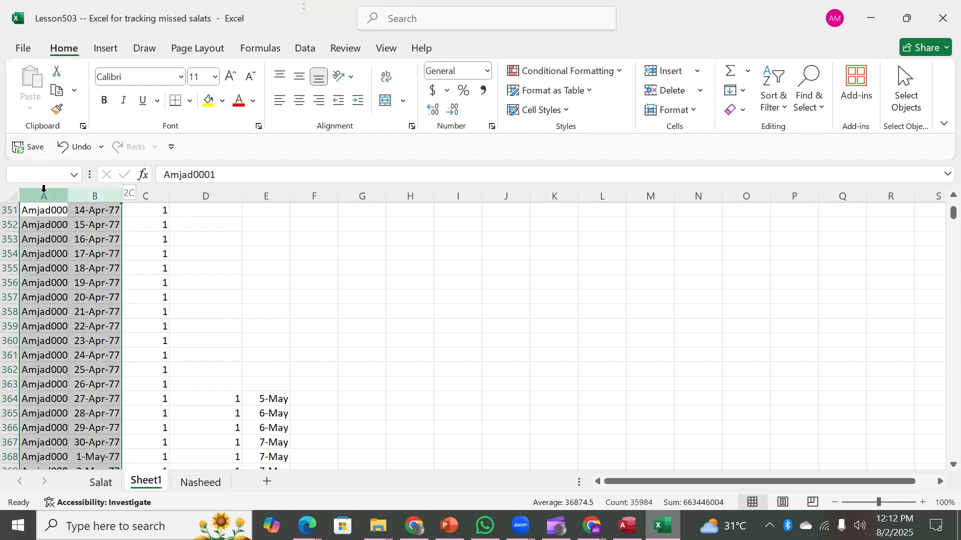
pyautogui.hotkey('shift', 'Left')
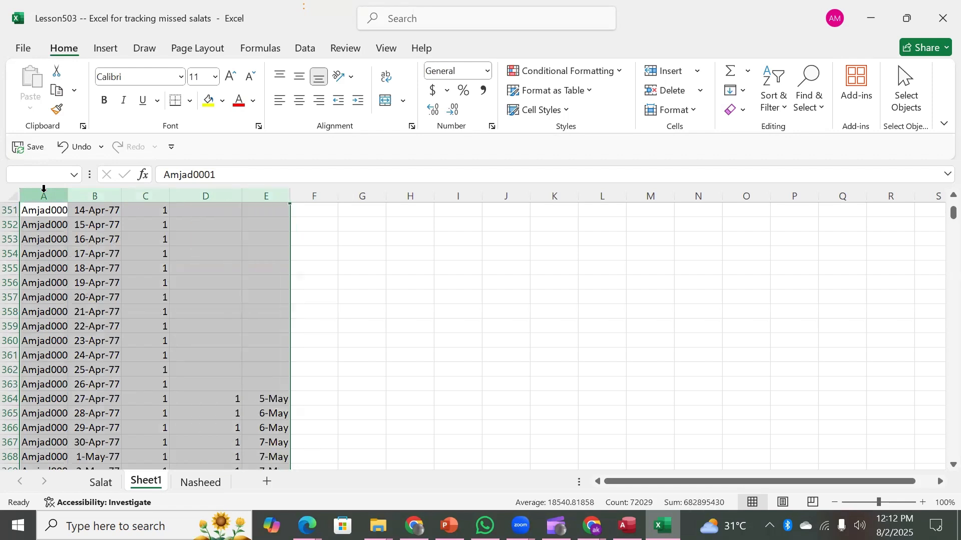
pyautogui.hotkey('ctrl', 'c')
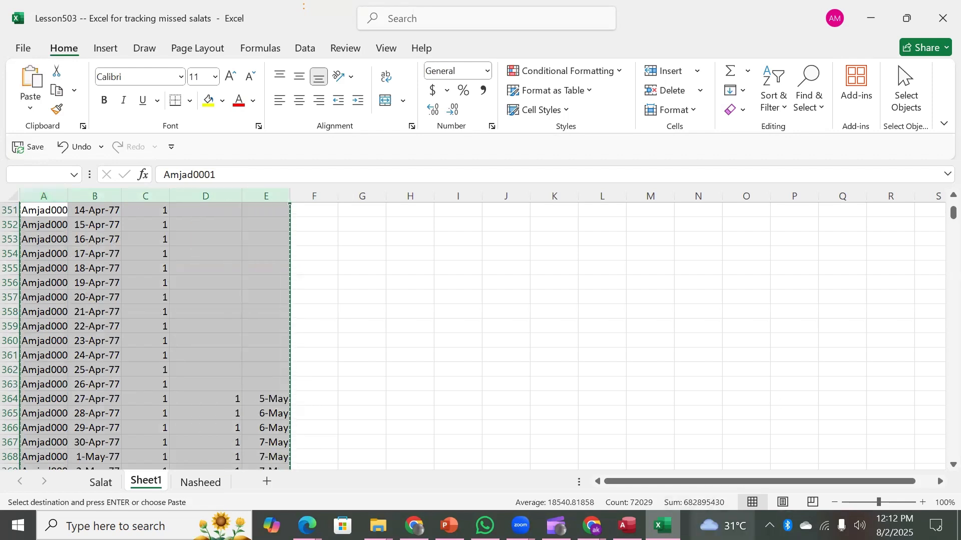
# Step: Switch to Access and paste the copied Excel records into all five fields of the master table
pyautogui.click(627, 525)
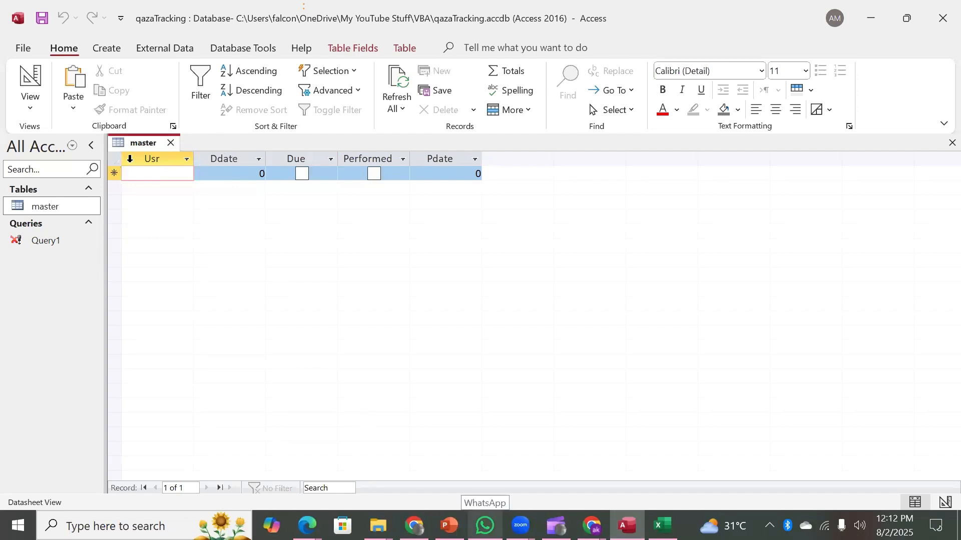
pyautogui.click(114, 158)
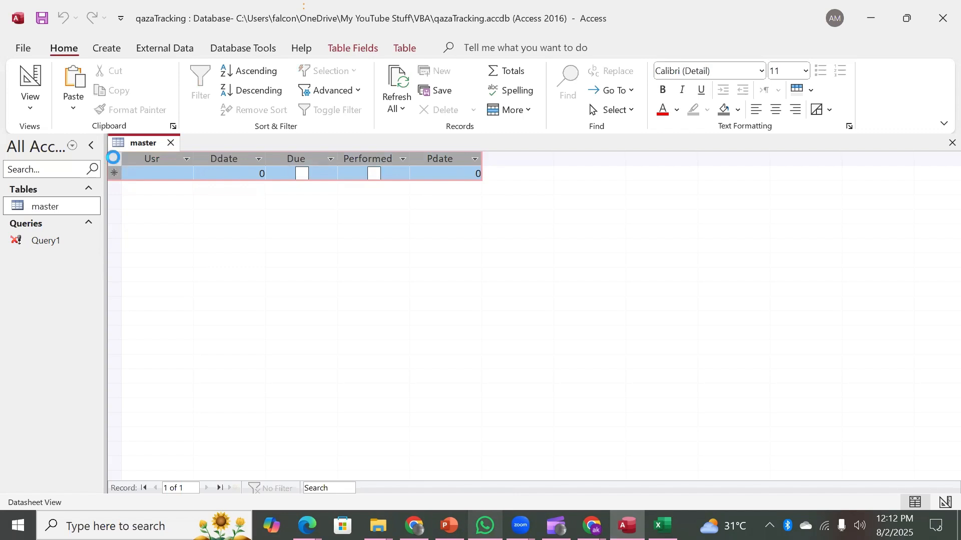
pyautogui.hotkey('ctrl', 'v')
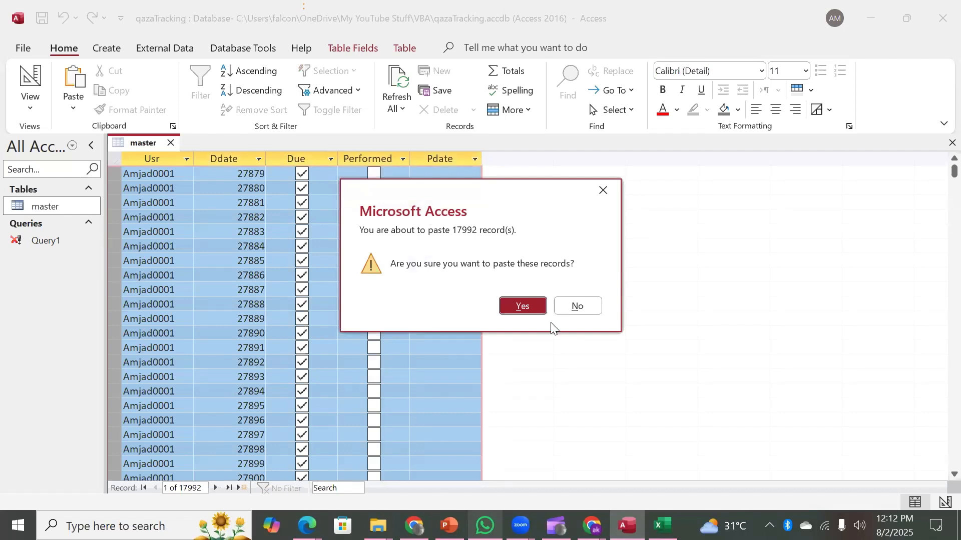
pyautogui.click(518, 305)
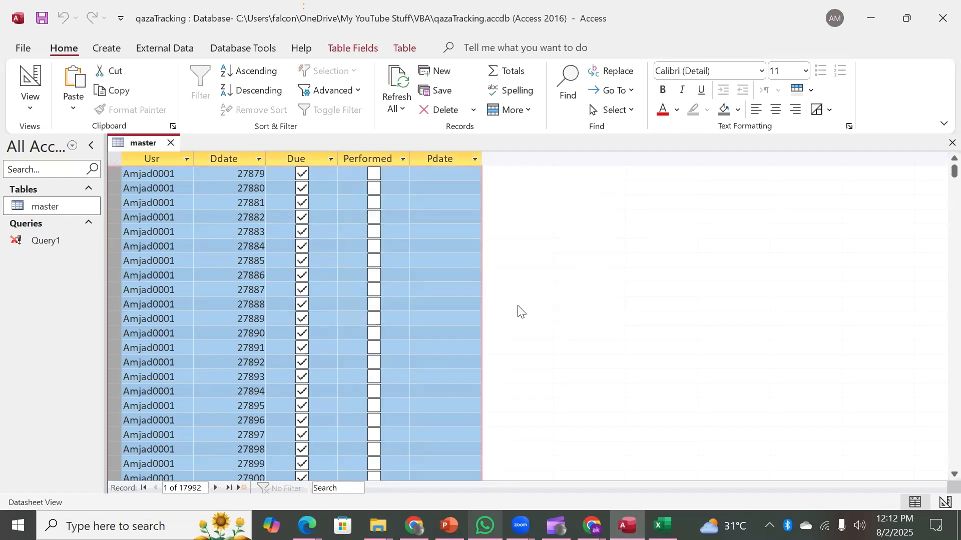
# Step: Examine the list of filter values available for the master table's Pdate field, leaving it unfiltered
pyautogui.click(476, 159)
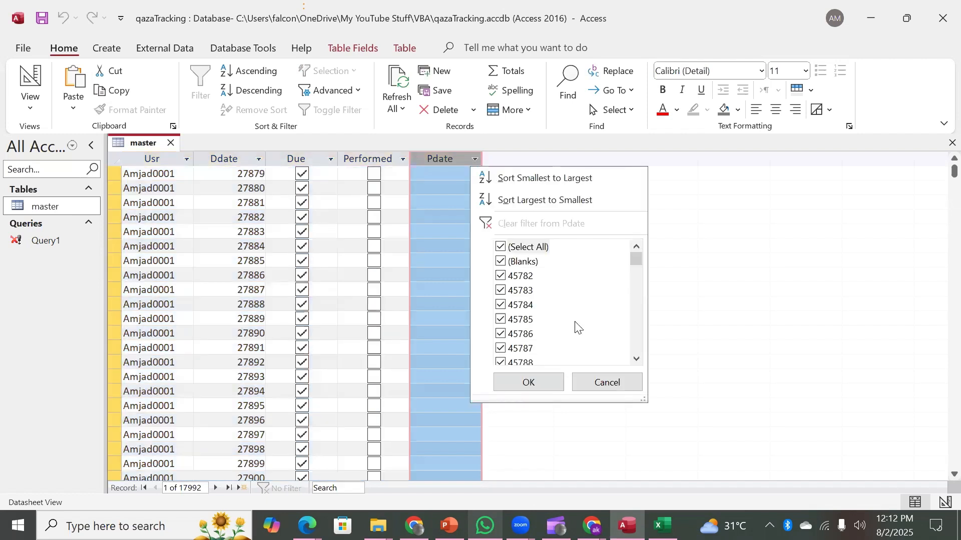
pyautogui.click(634, 348)
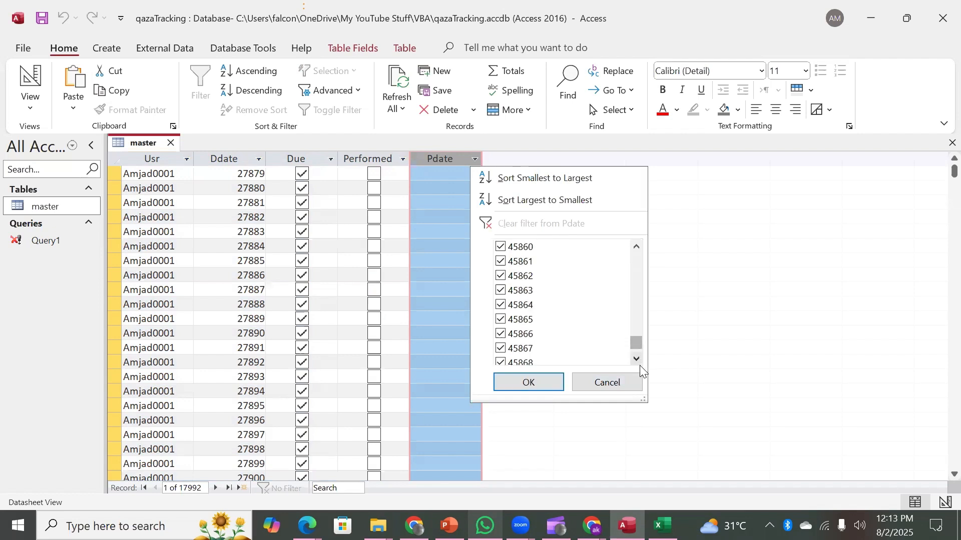
pyautogui.click(635, 359)
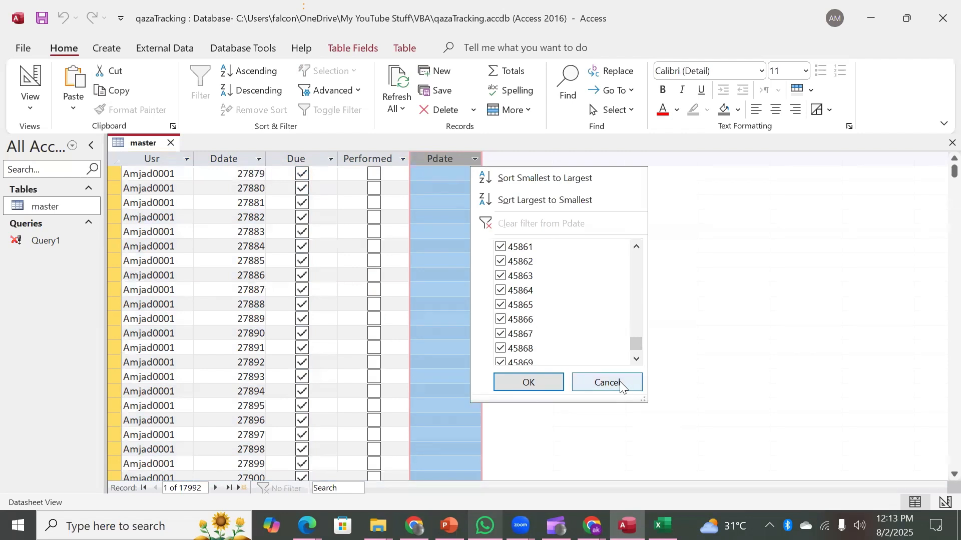
pyautogui.click(607, 382)
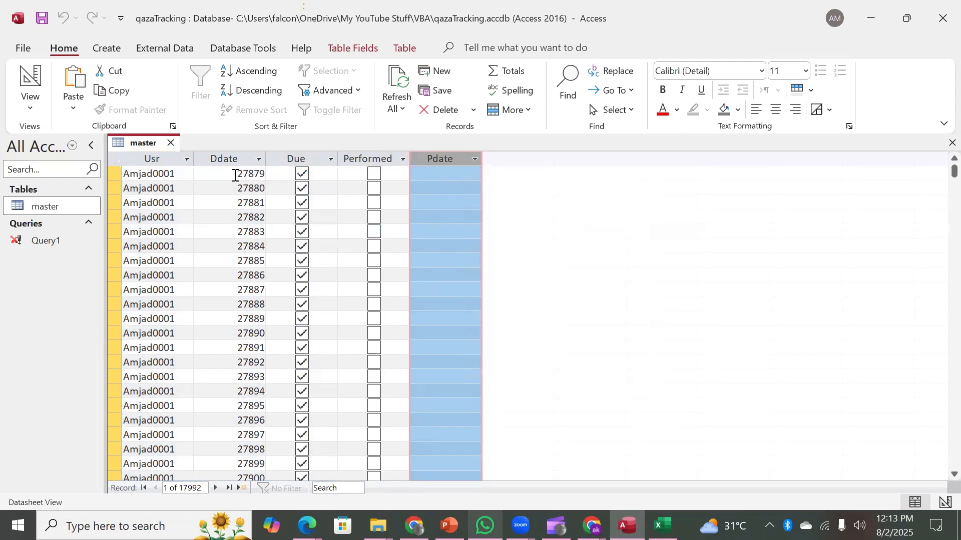
# Step: Examine the Pdate field record by record from the first record of the master table down
pyautogui.click(116, 174)
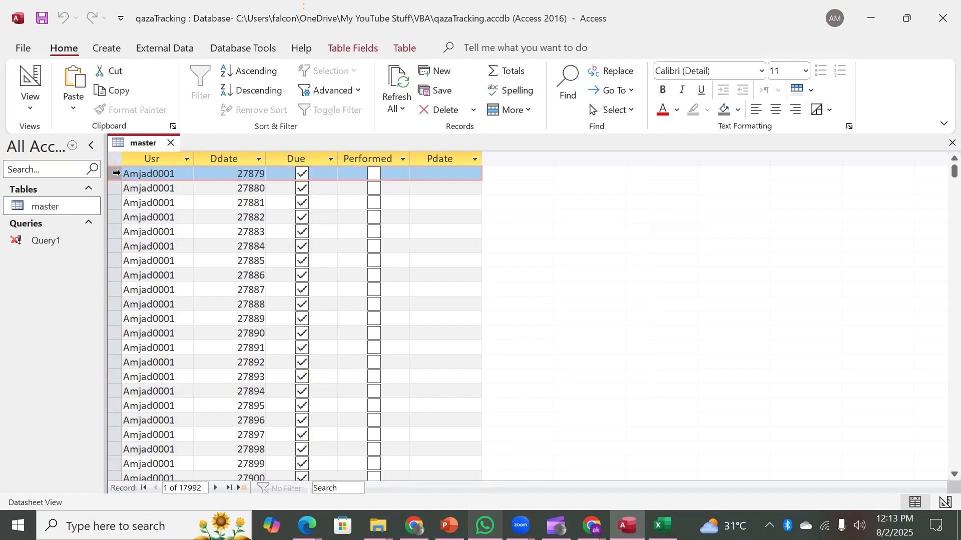
pyautogui.press('Tab')
pyautogui.press('Tab')
pyautogui.press('Tab')
pyautogui.press('Tab')
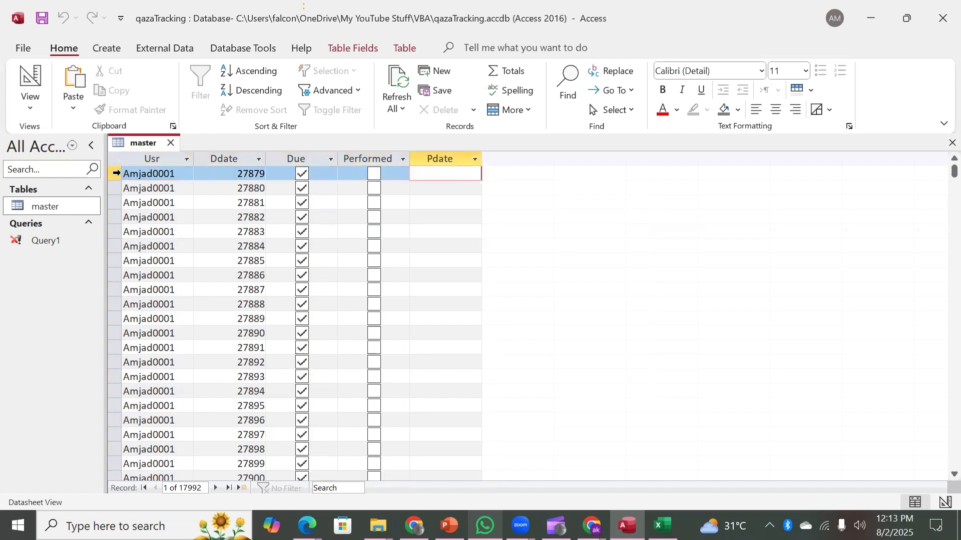
pyautogui.press('Down')
pyautogui.press('Down')
pyautogui.press('Down')
pyautogui.press('Down')
pyautogui.press('Down')
pyautogui.press('Down')
pyautogui.press('Down')
pyautogui.press('Down')
pyautogui.press('Down')
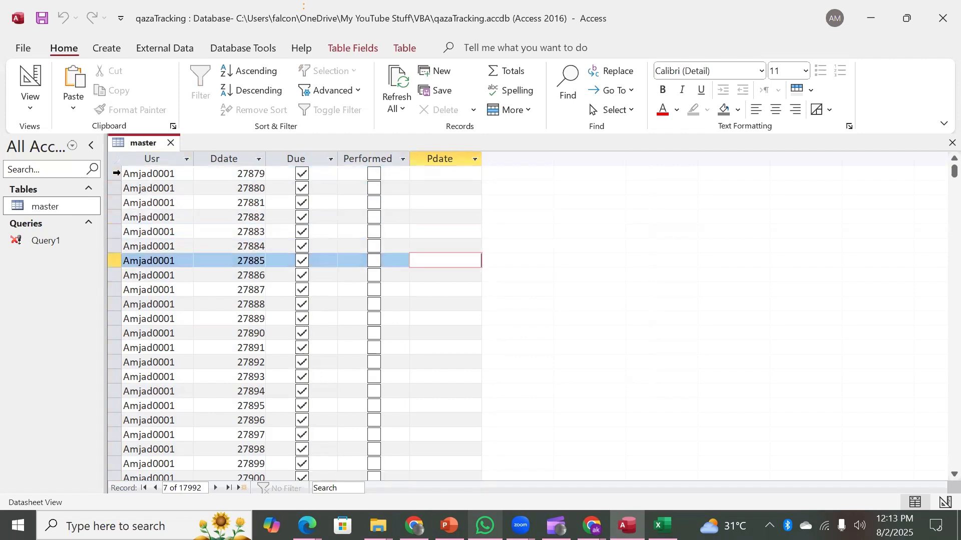
pyautogui.press('Down')
pyautogui.press('Down')
pyautogui.press('Down')
pyautogui.press('Down')
pyautogui.press('Down')
pyautogui.press('Down')
pyautogui.press('Down')
pyautogui.press('Down')
pyautogui.press('Down')
pyautogui.press('Down')
pyautogui.press('Down')
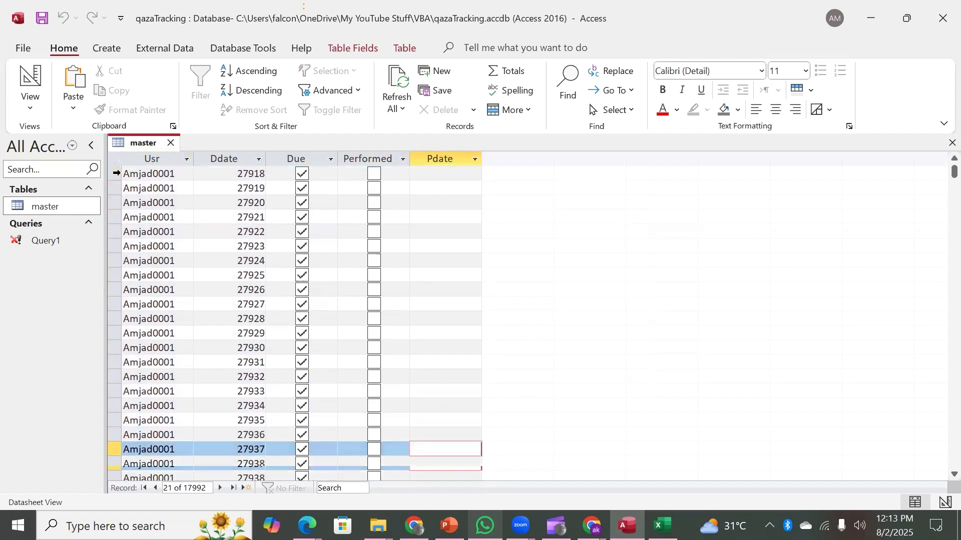
pyautogui.press('Down')
pyautogui.press('Down')
pyautogui.press('Down')
pyautogui.press('Down')
pyautogui.press('Down')
pyautogui.press('Down')
pyautogui.press('Down')
pyautogui.press('Down')
pyautogui.press('Down')
pyautogui.press('Down')
pyautogui.press('Down')
pyautogui.press('Down')
pyautogui.press('Down')
pyautogui.press('Down')
pyautogui.press('Down')
pyautogui.press('Down')
pyautogui.press('Down')
pyautogui.press('Down')
pyautogui.press('Down')
pyautogui.press('Down')
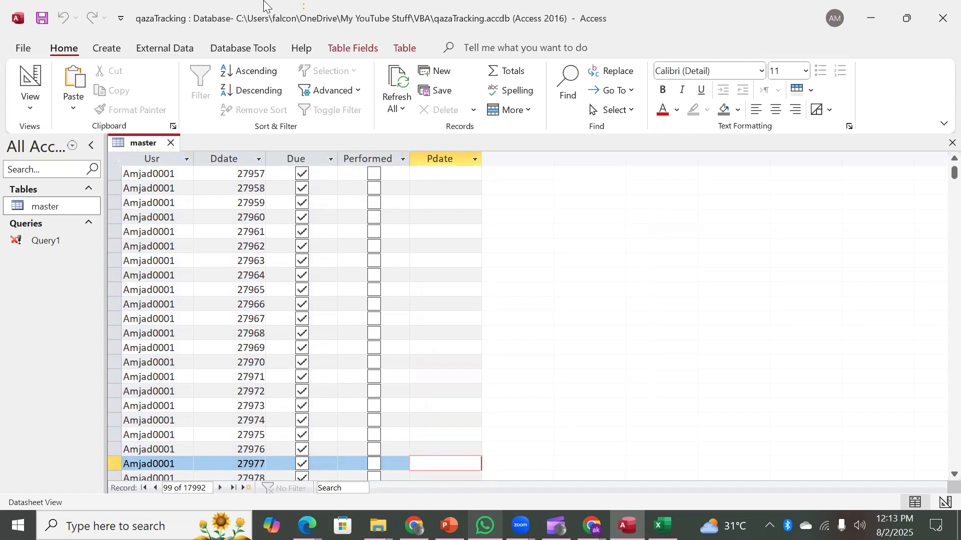
# Step: Filter the master table's Pdate field to exclude blank values
pyautogui.click(475, 159)
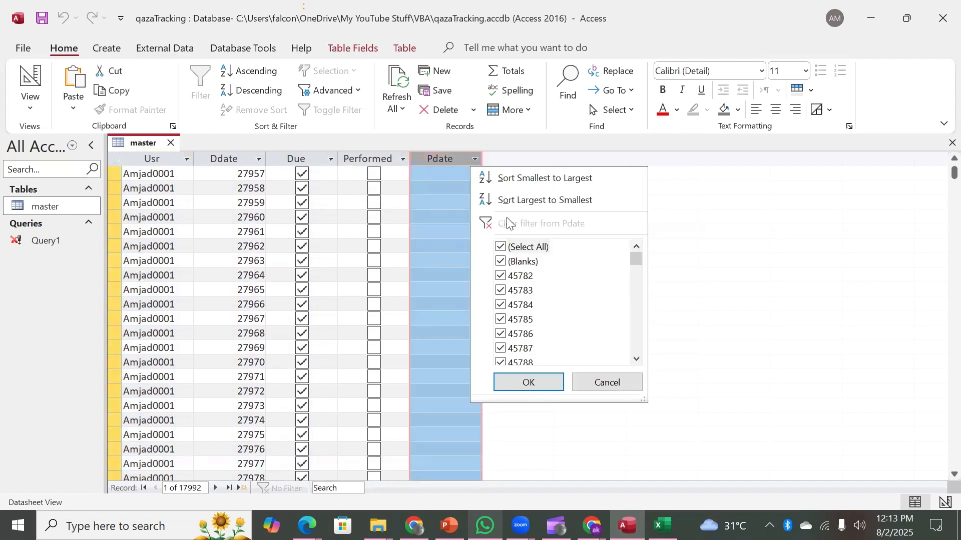
pyautogui.click(501, 262)
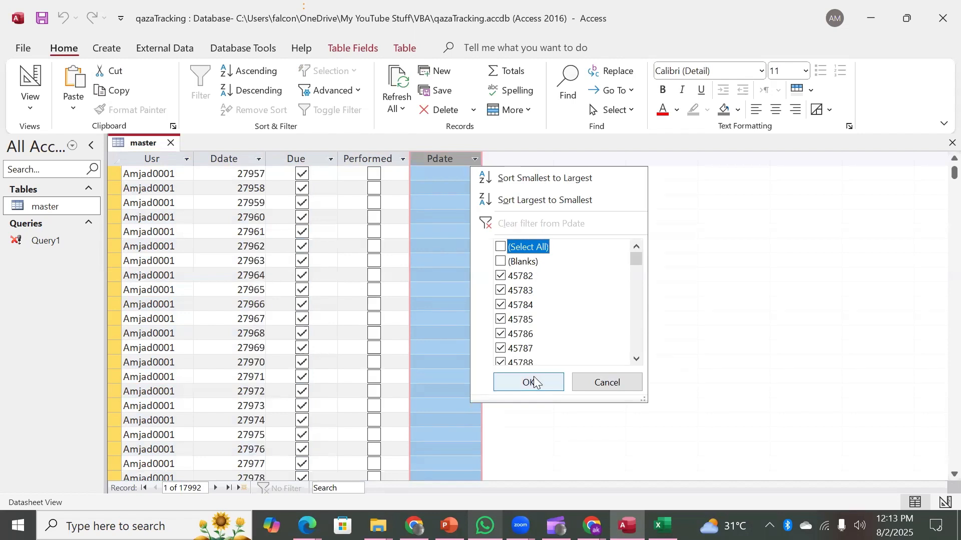
pyautogui.click(528, 382)
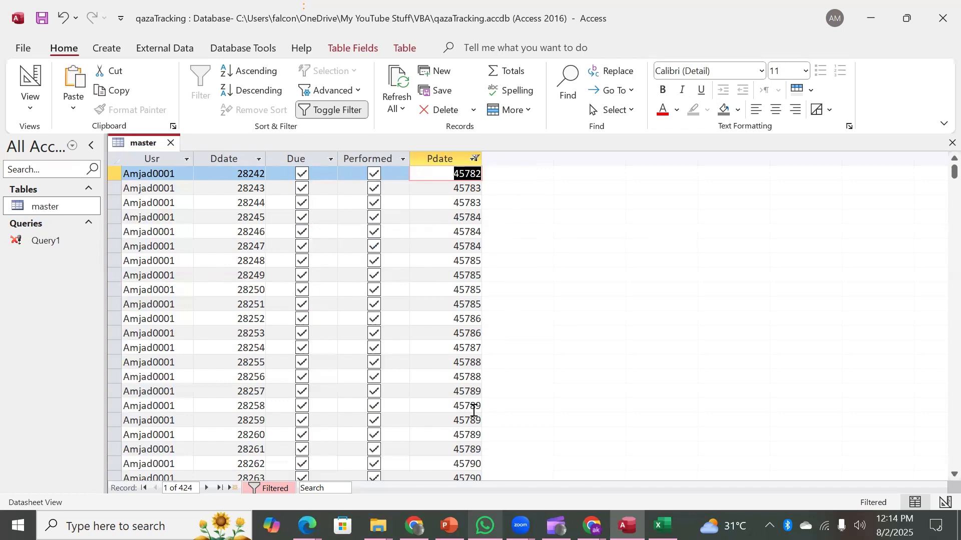
# Step: Switch to the Excel workbook and examine the first record on Sheet1 across columns A through E
pyautogui.click(662, 525)
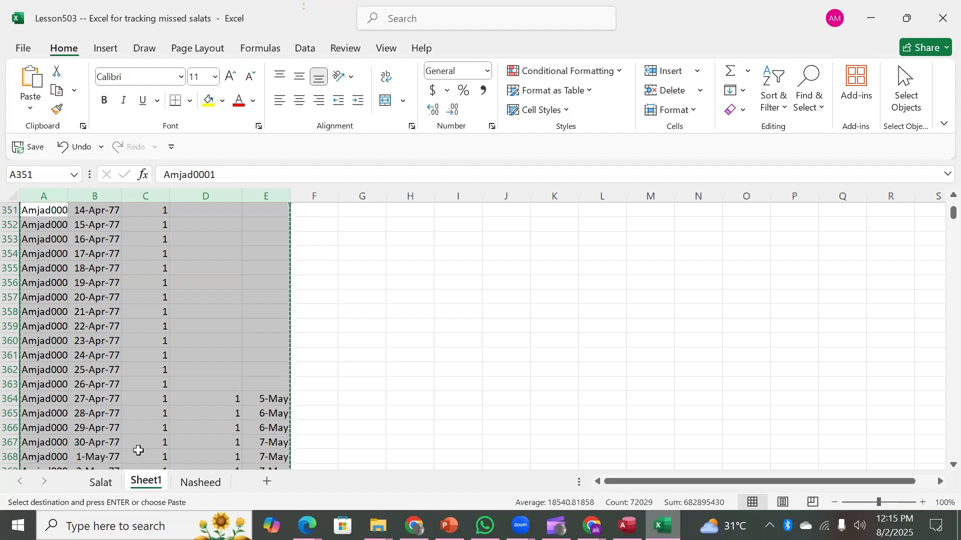
pyautogui.click(35, 210)
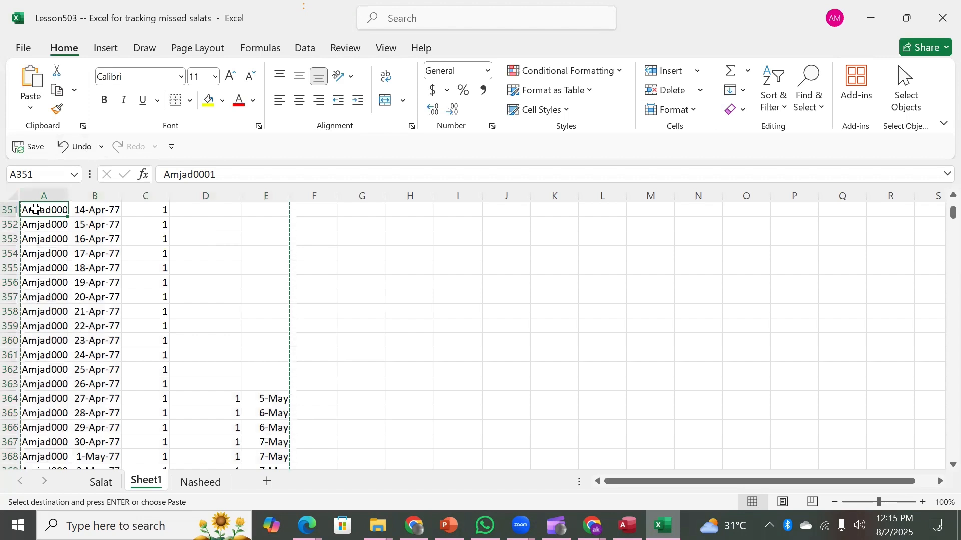
pyautogui.hotkey('ctrl', 'Home')
pyautogui.press('Right')
pyautogui.press('Right')
pyautogui.press('Right')
pyautogui.press('Right')
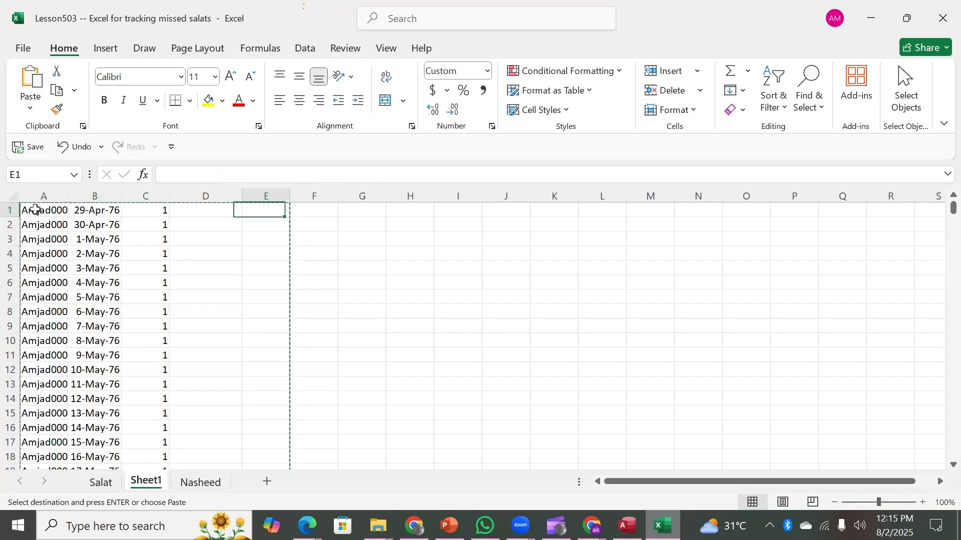
pyautogui.press('Left')
pyautogui.press('Left')
pyautogui.press('Left')
pyautogui.press('Left')
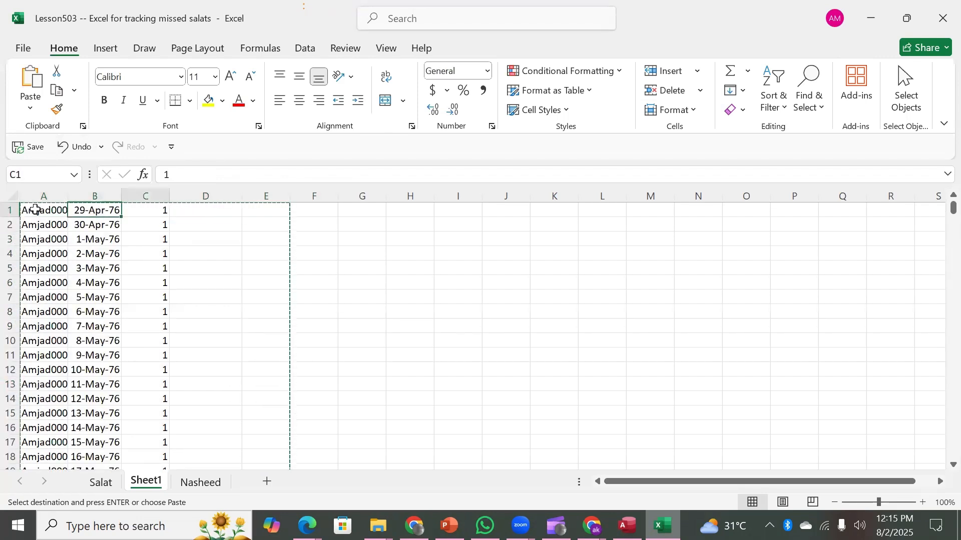
pyautogui.press('Right')
pyautogui.press('Right')
pyautogui.press('Left')
pyautogui.press('Left')
pyautogui.press('Left')
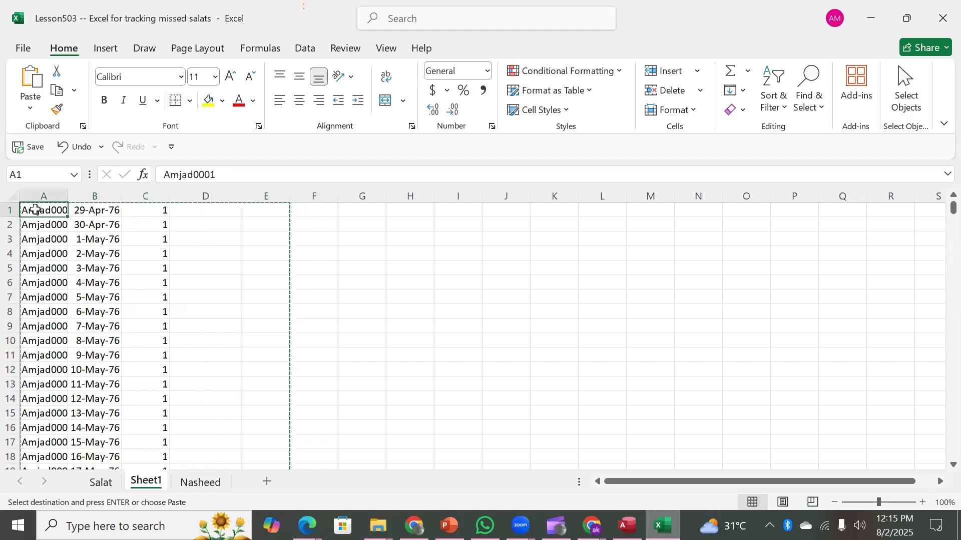
pyautogui.press('Right')
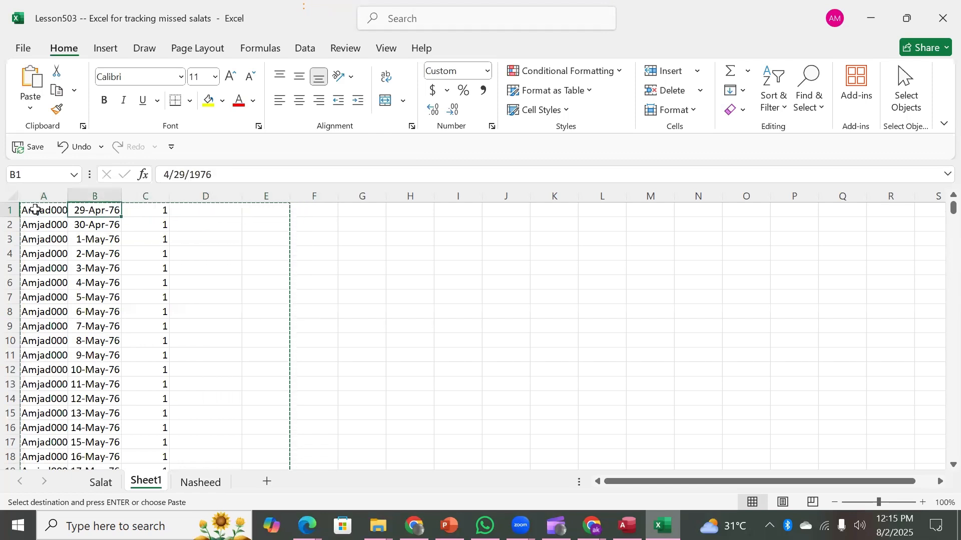
pyautogui.press('Right')
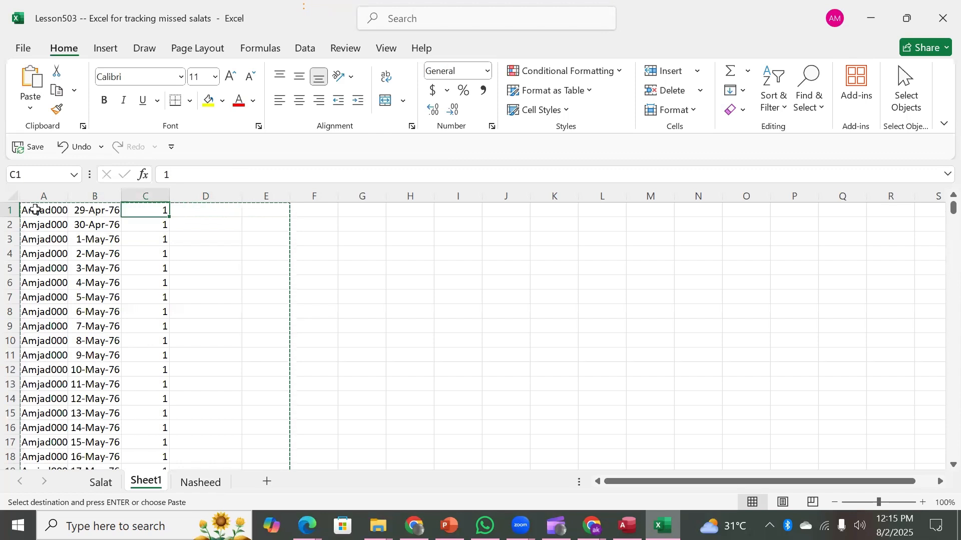
# Step: Check the extent of column C's due flags and look down column D to the first performed flag in row 364
pyautogui.hotkey('ctrl', 'Down')
pyautogui.hotkey('ctrl', 'Up')
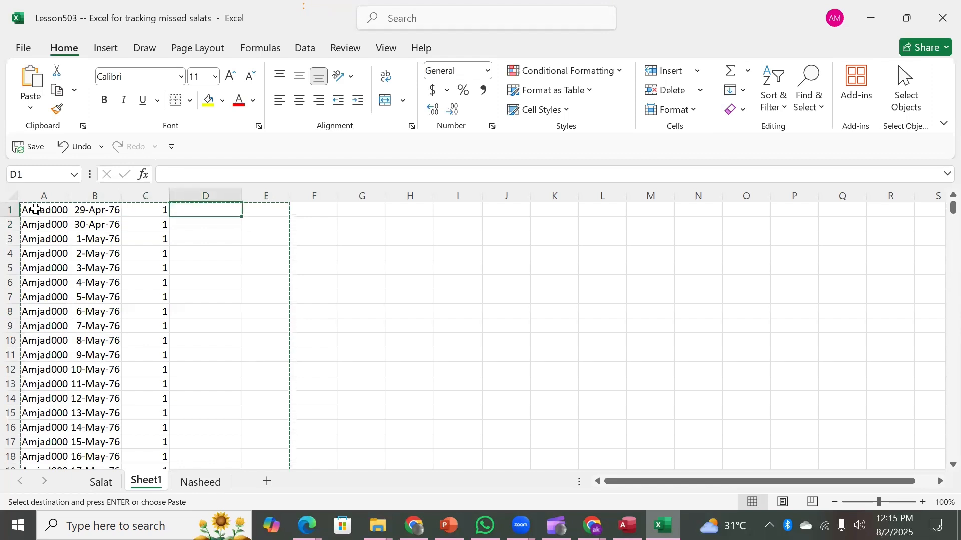
pyautogui.press('Down')
pyautogui.press('Down')
pyautogui.press('Down')
pyautogui.press('Up')
pyautogui.press('Up')
pyautogui.press('Up')
pyautogui.press('Up')
pyautogui.press('Down')
pyautogui.press('Up')
pyautogui.press('Up')
pyautogui.press('Up')
pyautogui.press('Up')
pyautogui.press('Up')
pyautogui.press('Up')
pyautogui.press('Up')
pyautogui.press('Up')
pyautogui.press('Up')
pyautogui.press('Up')
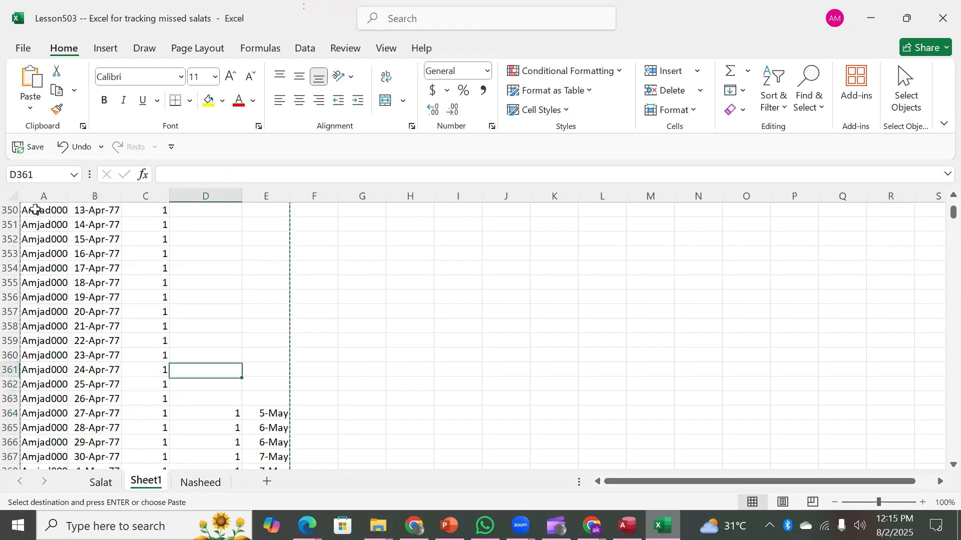
pyautogui.press('Down')
pyautogui.press('Down')
pyautogui.press('Down')
pyautogui.press('Down')
pyautogui.press('Down')
pyautogui.press('Down')
pyautogui.press('Down')
pyautogui.press('Down')
pyautogui.press('Down')
pyautogui.press('Down')
# Step: Compare the performed-flag formula in D364 with the performed date in E364
pyautogui.press('Right')
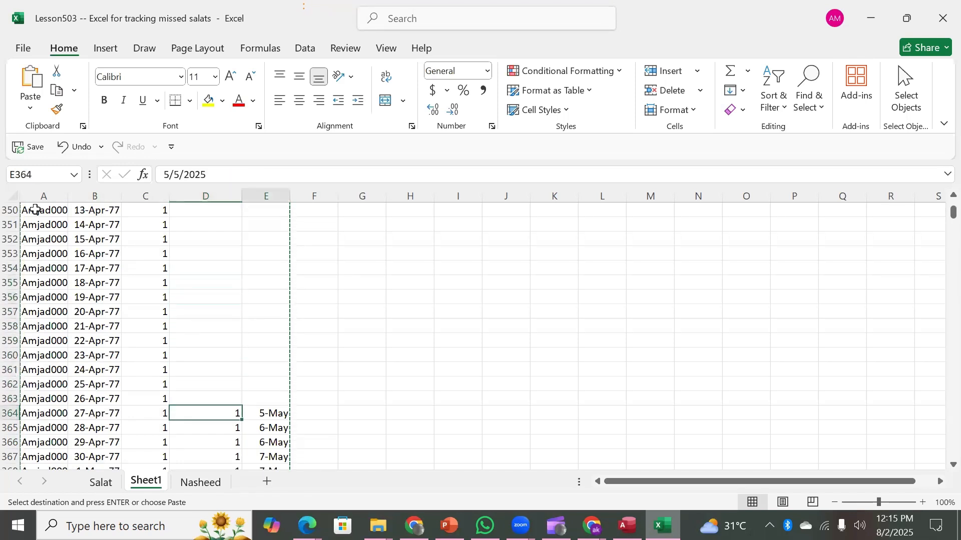
pyautogui.press('Left')
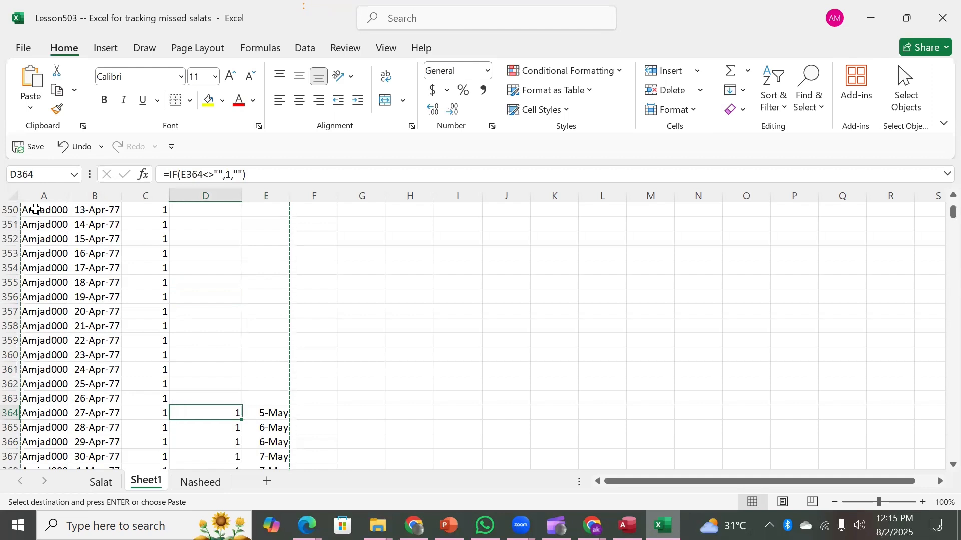
pyautogui.press('Right')
pyautogui.press('Right')
pyautogui.press('Left')
pyautogui.press('Left')
pyautogui.press('Right')
pyautogui.press('Right')
pyautogui.press('Left')
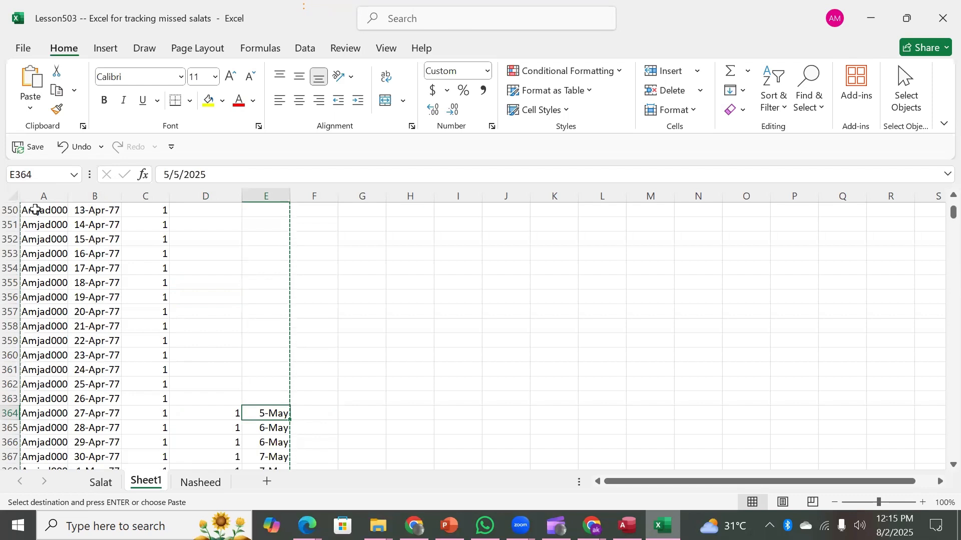
# Step: Check the extent of the performed dates in column E and return to cell A1
pyautogui.hotkey('ctrl', 'Down')
pyautogui.hotkey('ctrl', 'Up')
pyautogui.hotkey('ctrl', 'Up')
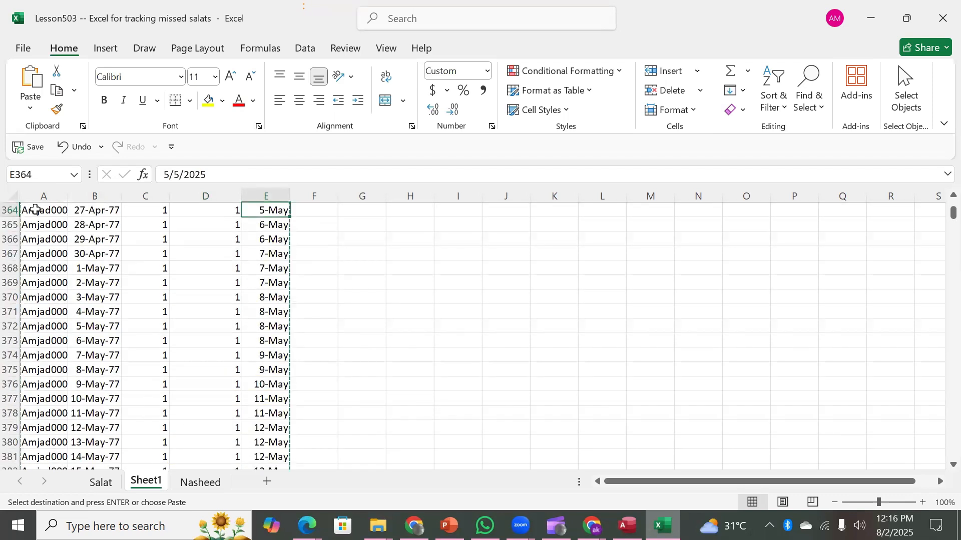
pyautogui.press('Left')
pyautogui.press('Left')
pyautogui.press('Left')
pyautogui.press('Left')
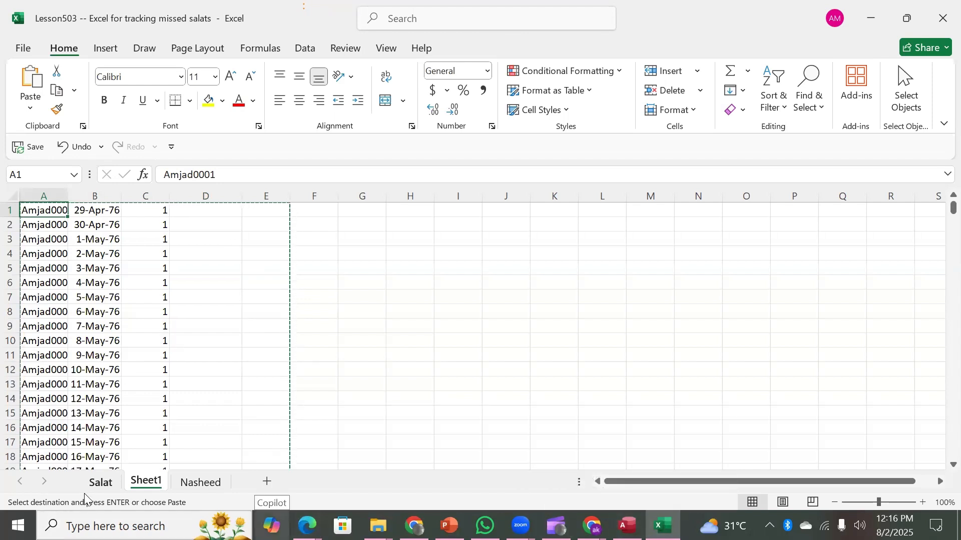
# Step: Open the Salat sheet to review its date records and totals, clearing the range selection and selecting cell A2
pyautogui.click(100, 483)
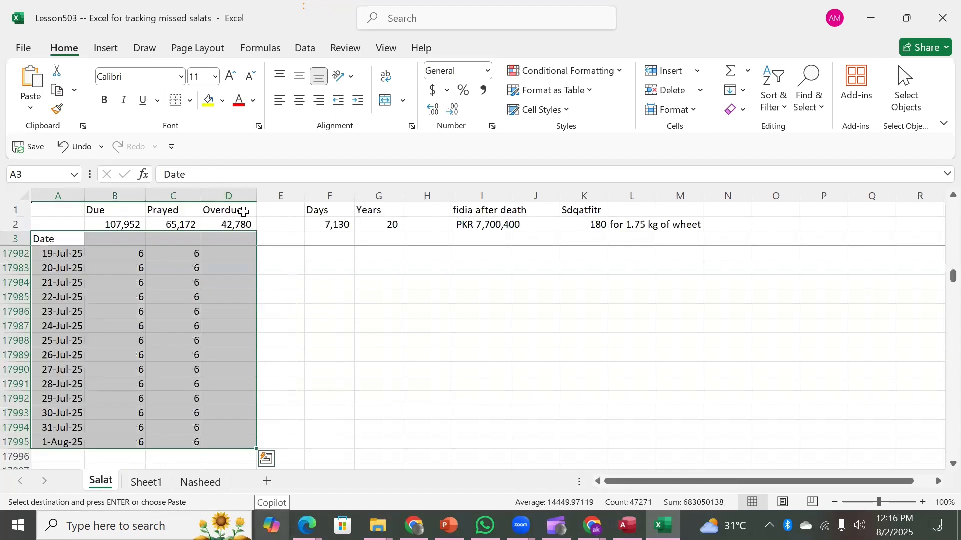
pyautogui.click(54, 334)
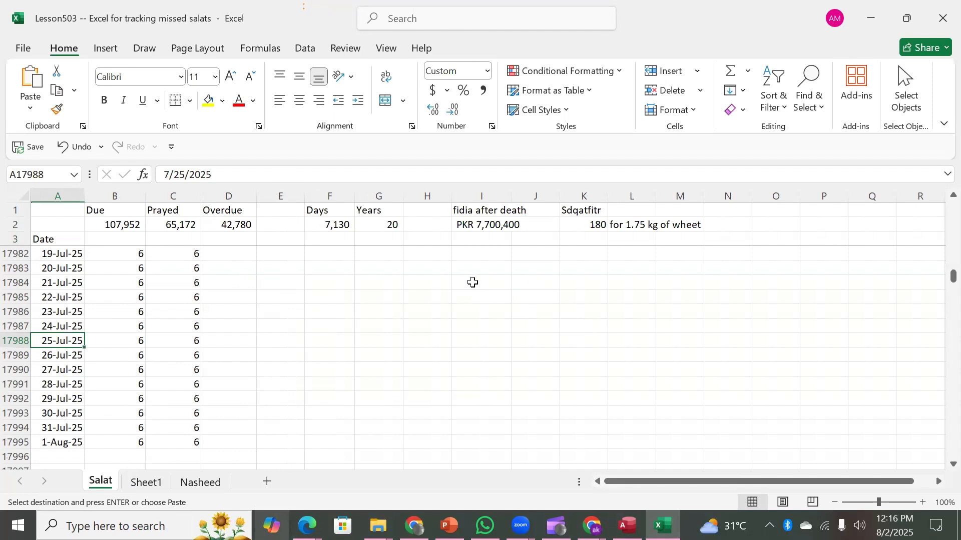
pyautogui.click(53, 224)
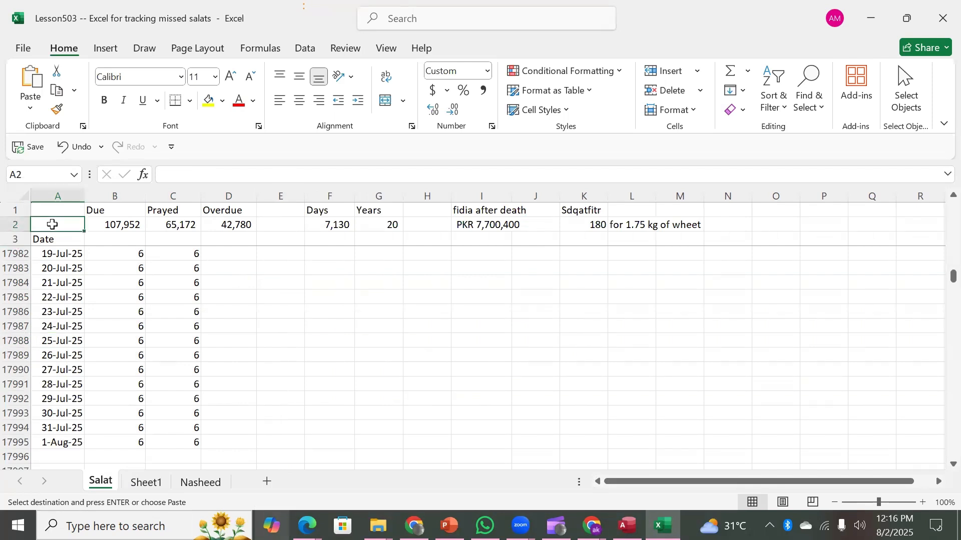